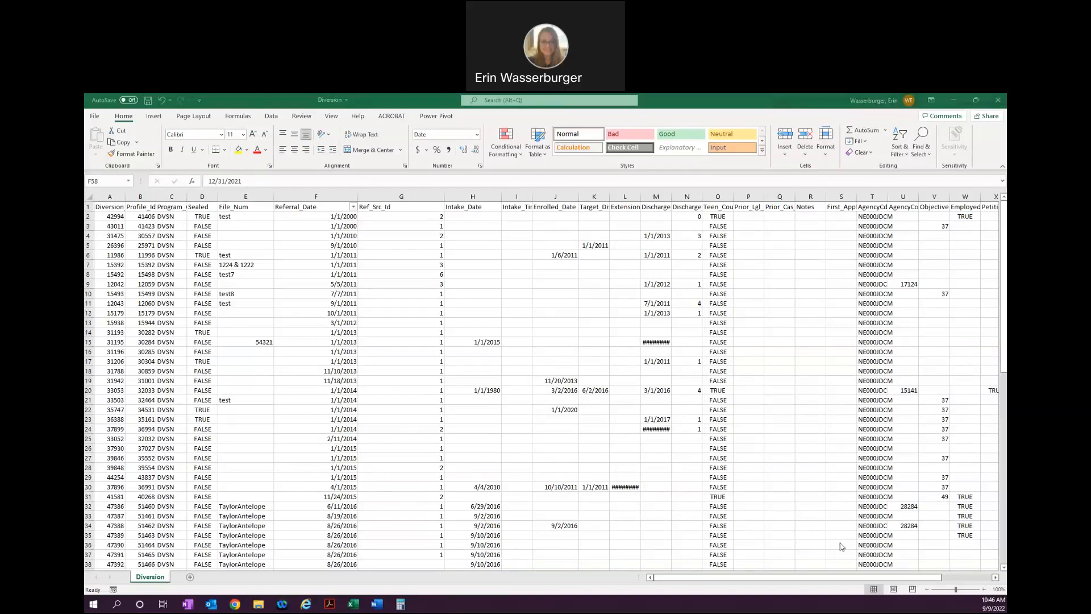
Step: Fit the Discharge_Id column to its contents and look through the Diversion records
click(808, 578)
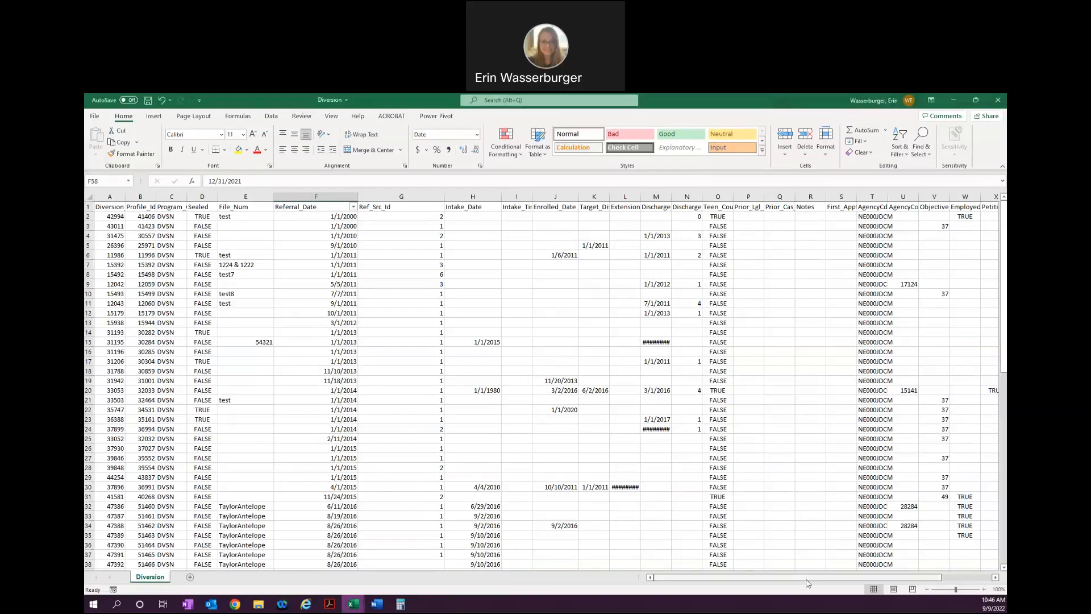
double_click(703, 196)
click(717, 216)
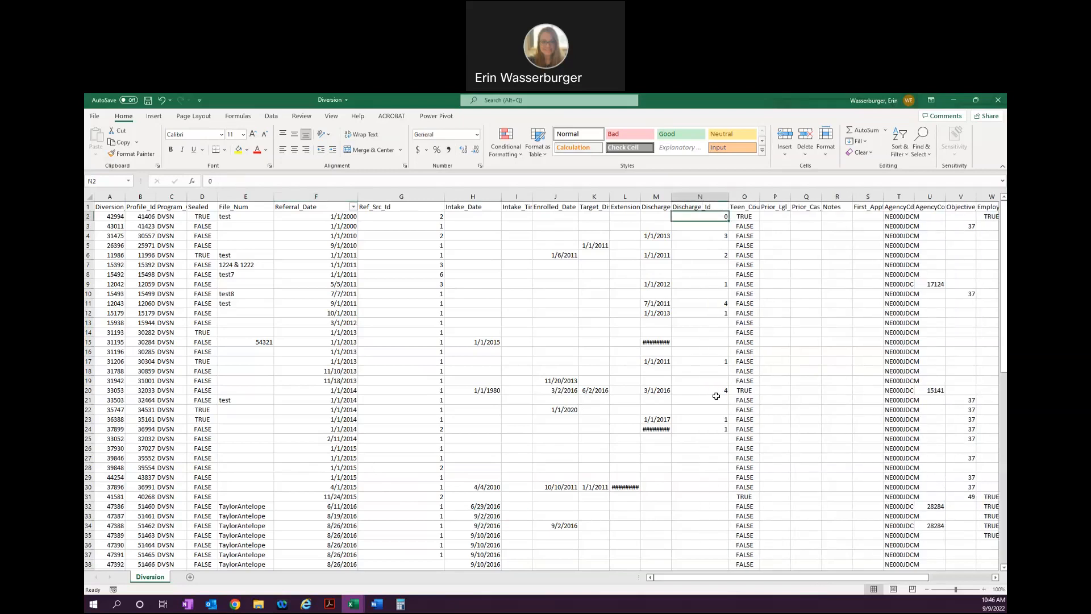
scroll(715, 396, down, 4)
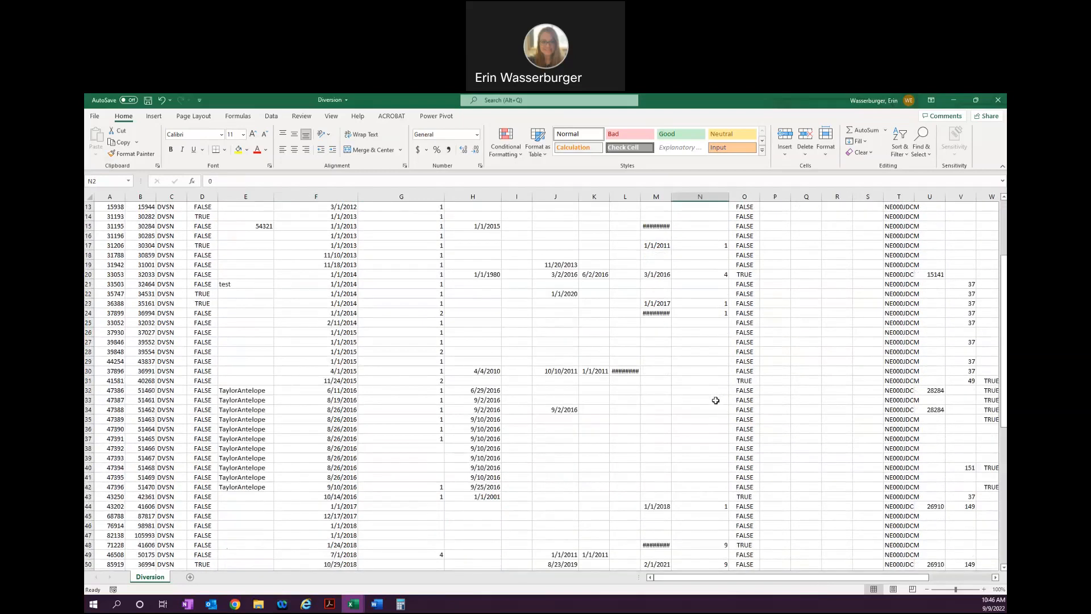
scroll(716, 405, up, 4)
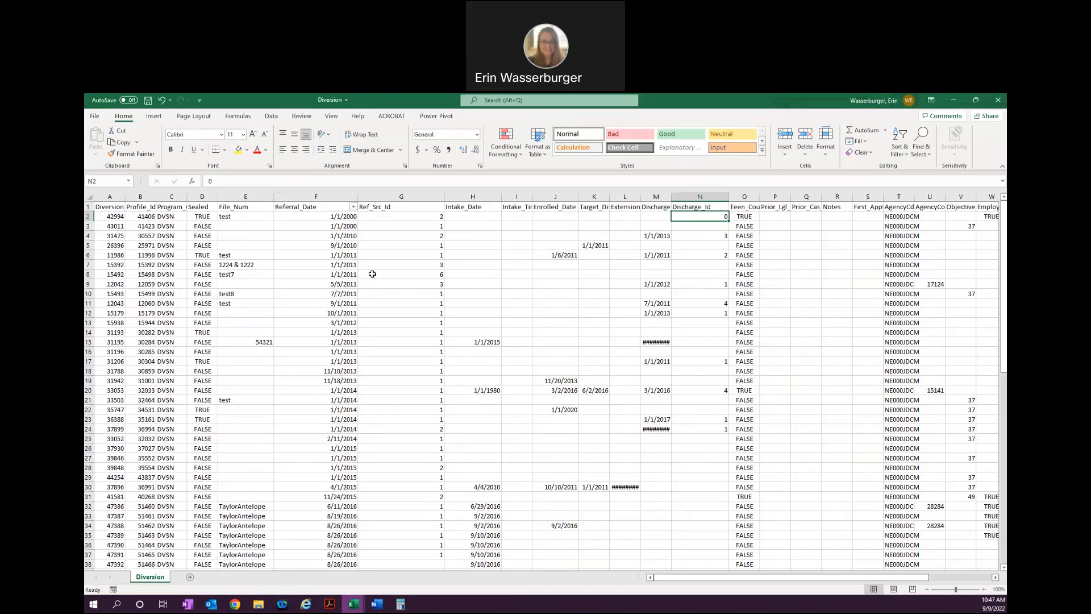
Step: Switch to File Explorer and view the exported files in the data export - dvsn folder
click(571, 107)
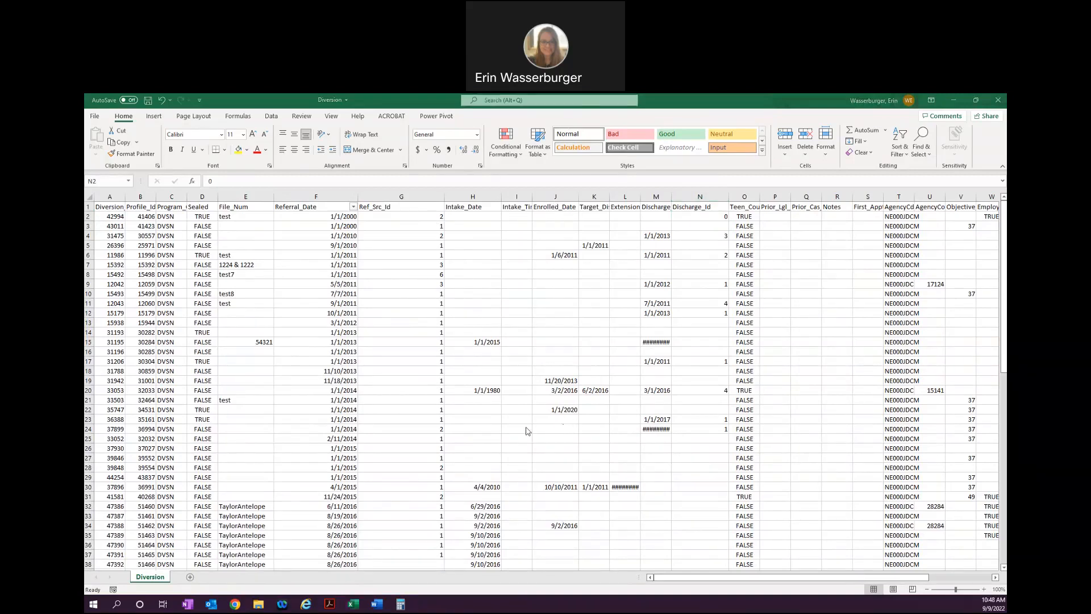
click(258, 605)
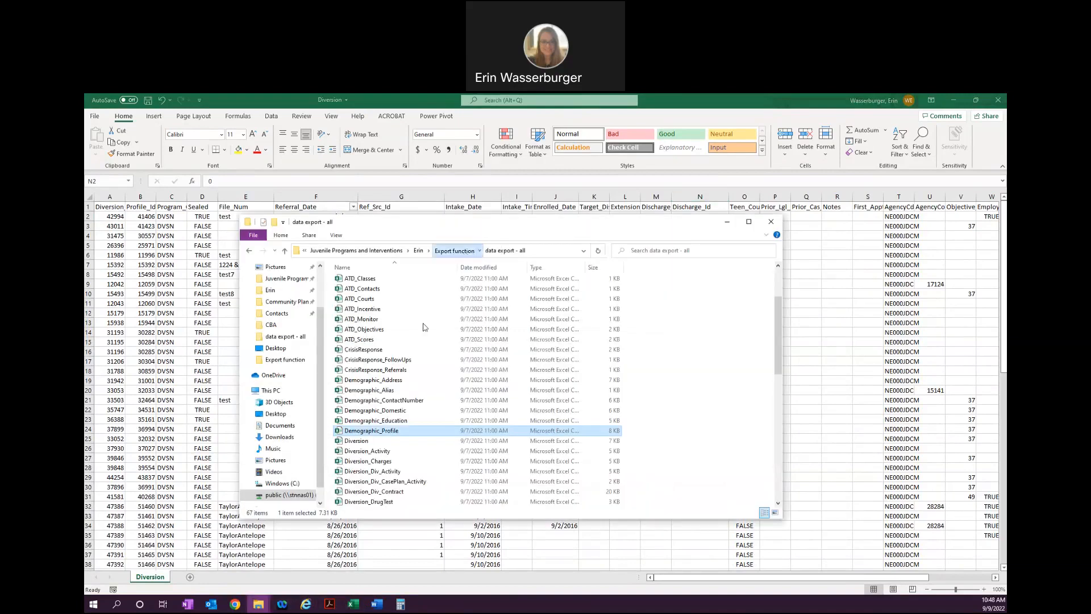
double_click(390, 403)
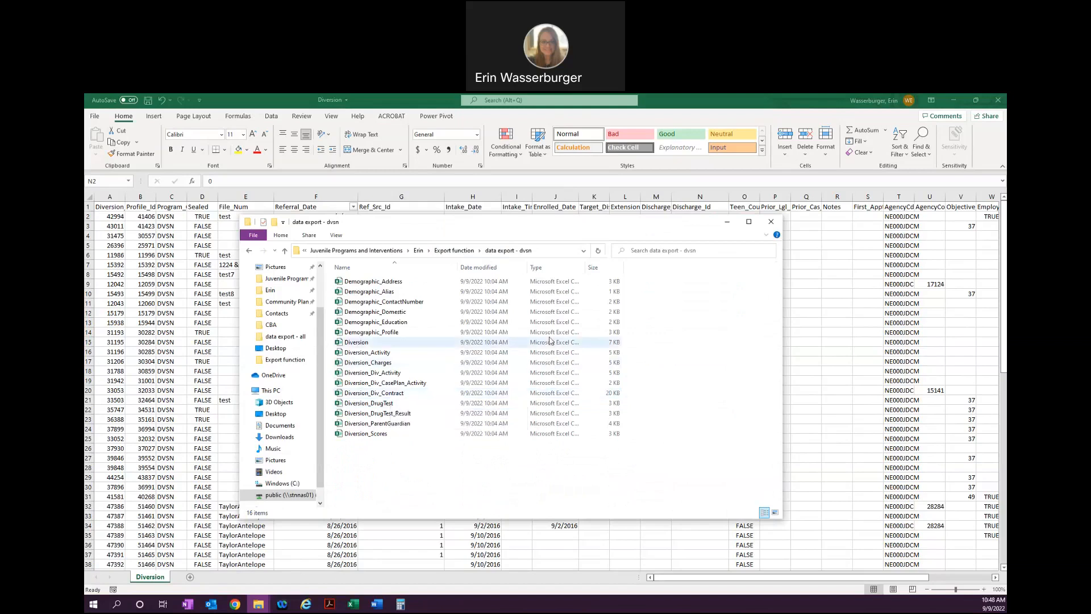
Step: In the blank Book2 workbook, import the Demographic_Profile CSV from the data export - dvsn folder and load it
click(352, 604)
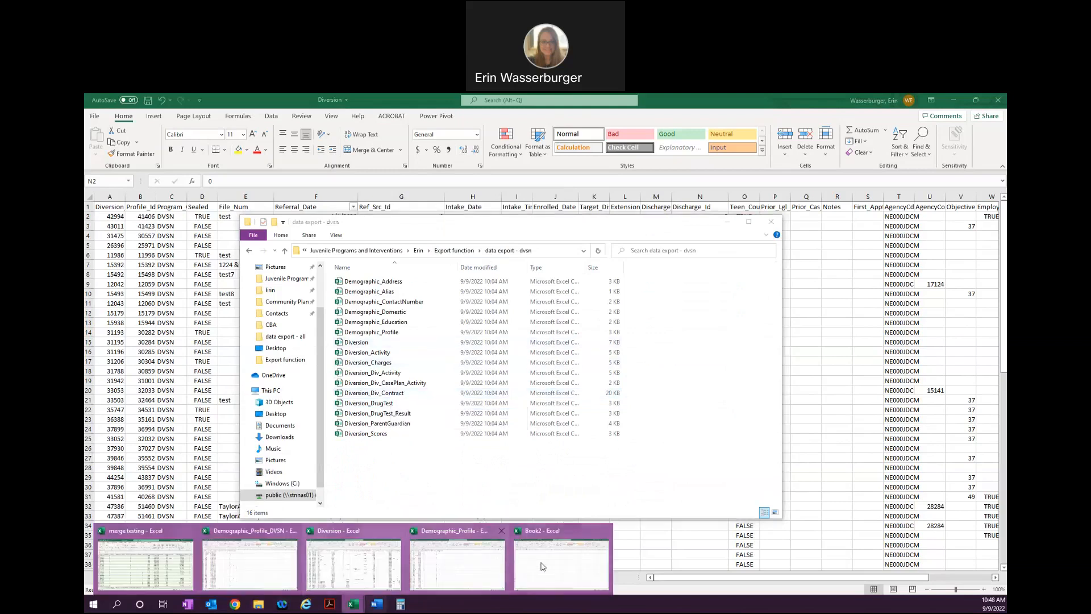
click(543, 566)
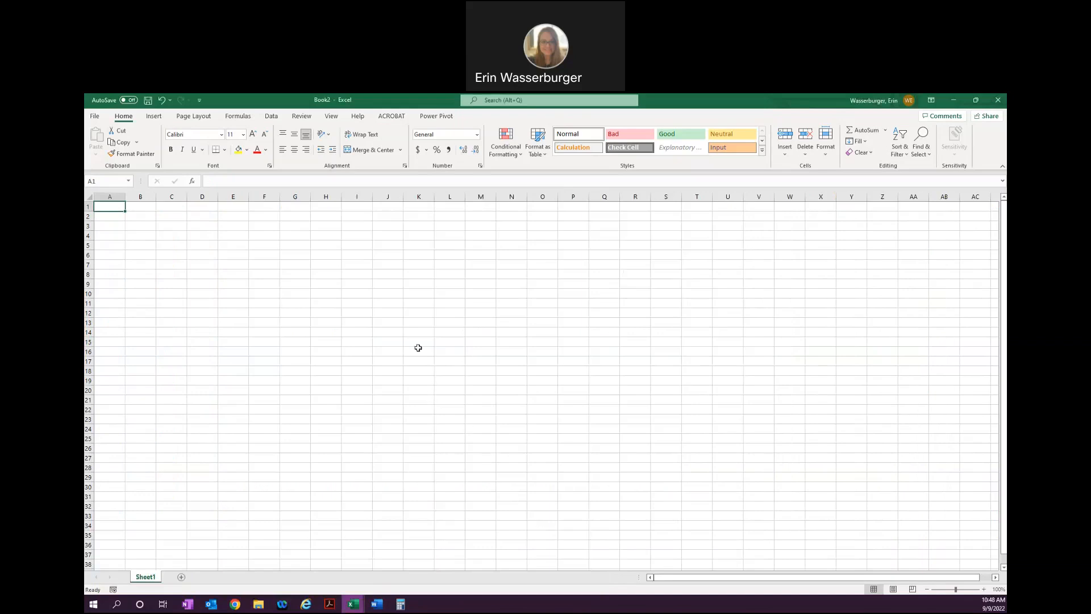
click(271, 117)
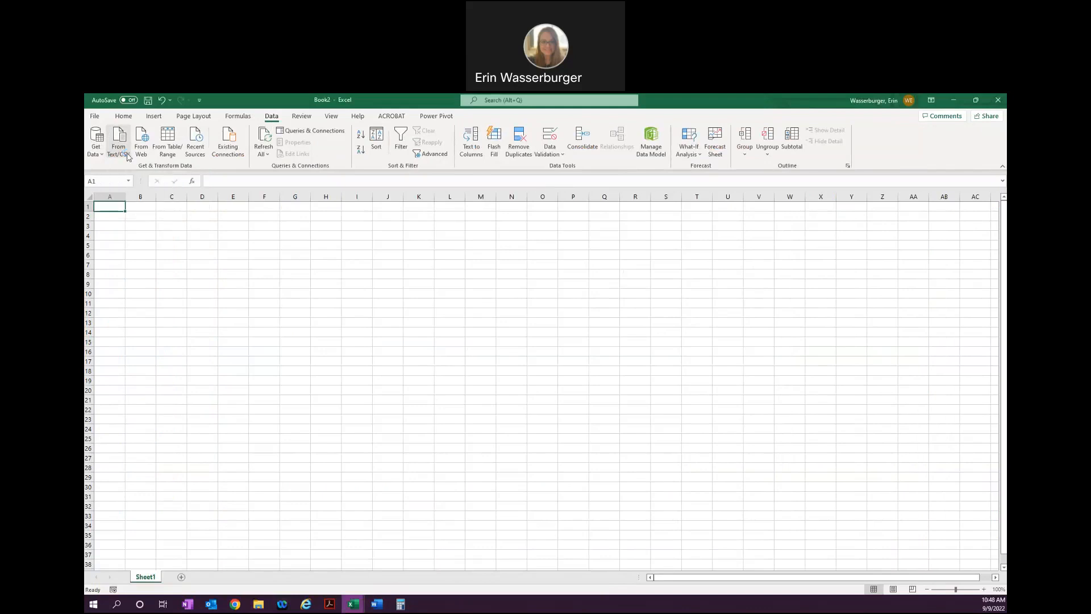
click(127, 157)
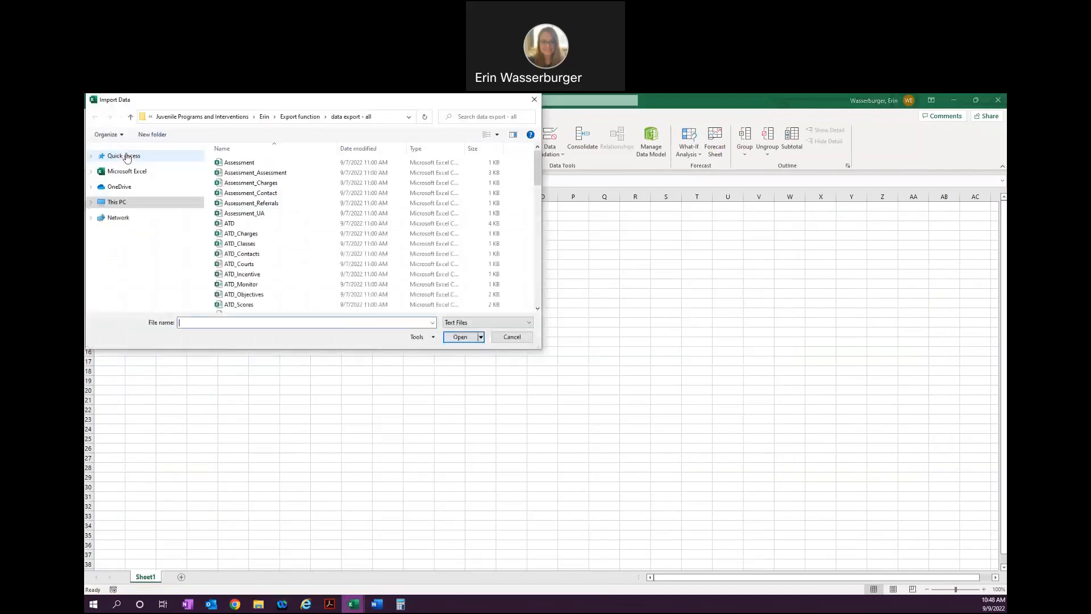
click(306, 118)
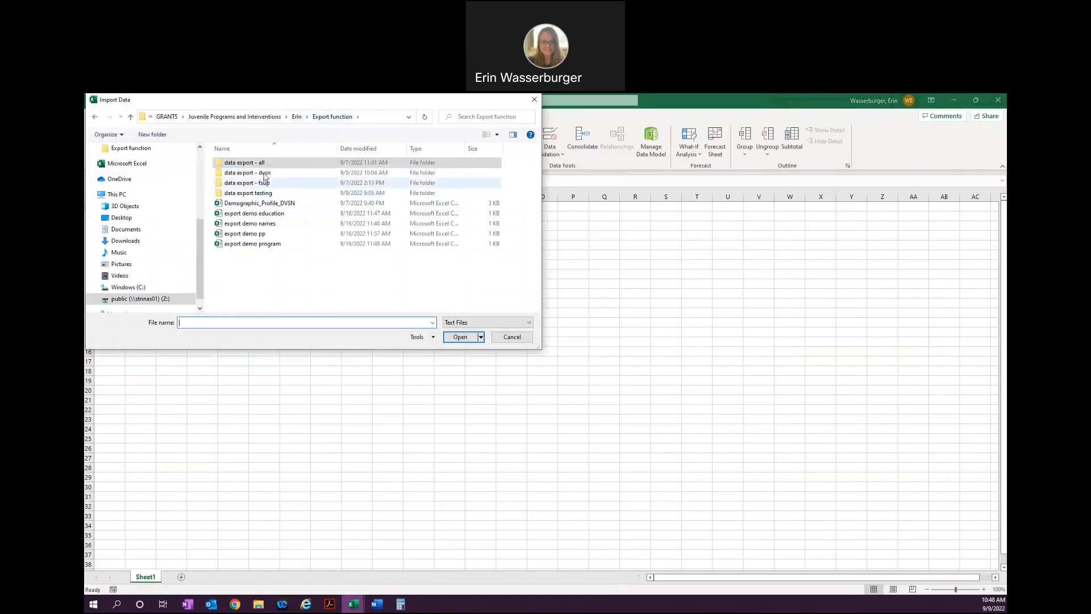
double_click(264, 173)
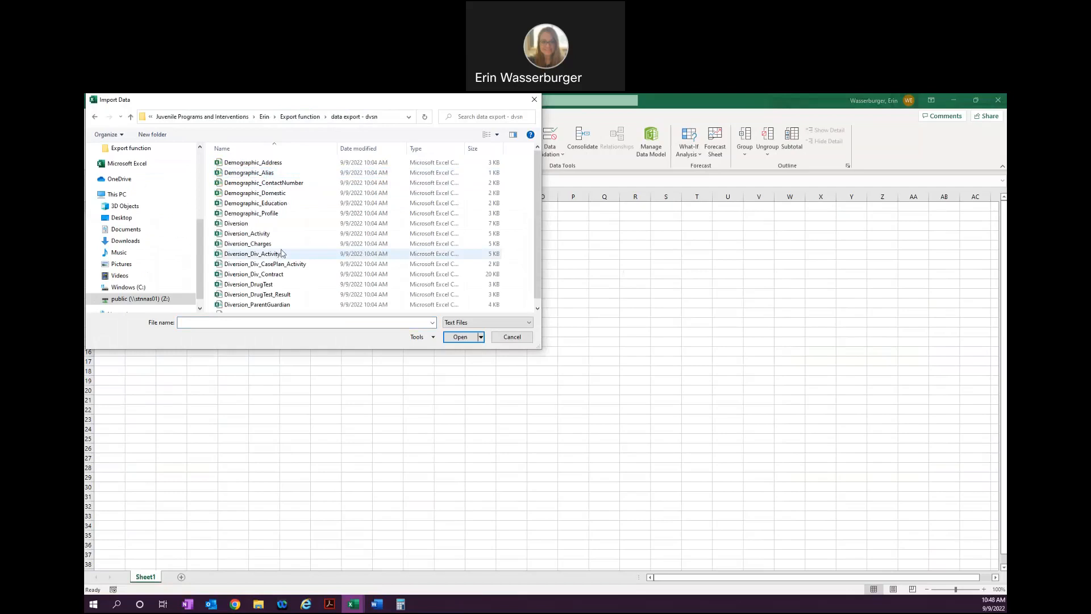
click(292, 219)
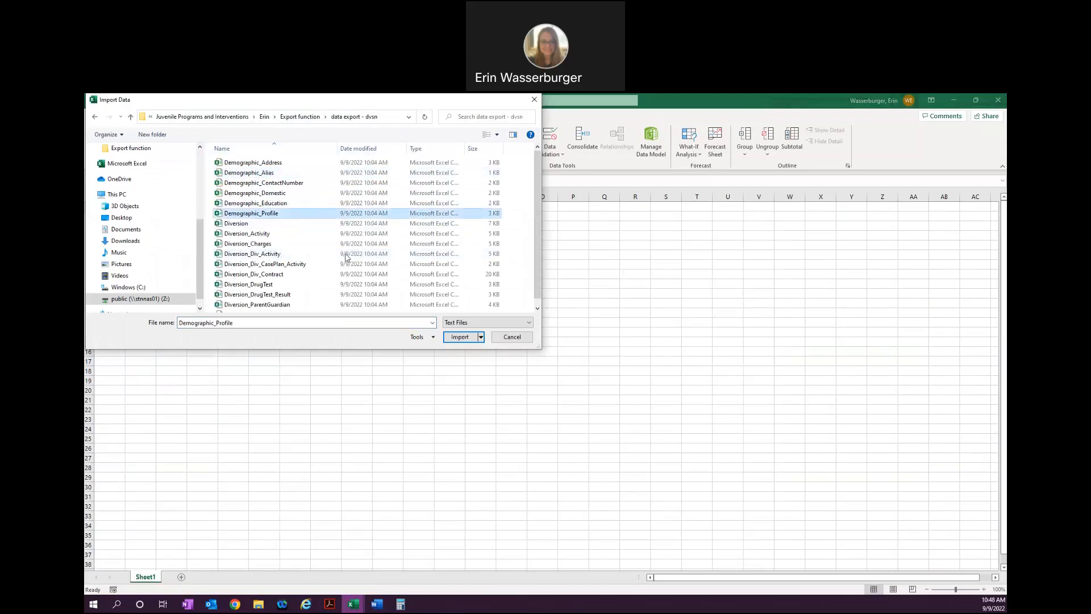
click(461, 337)
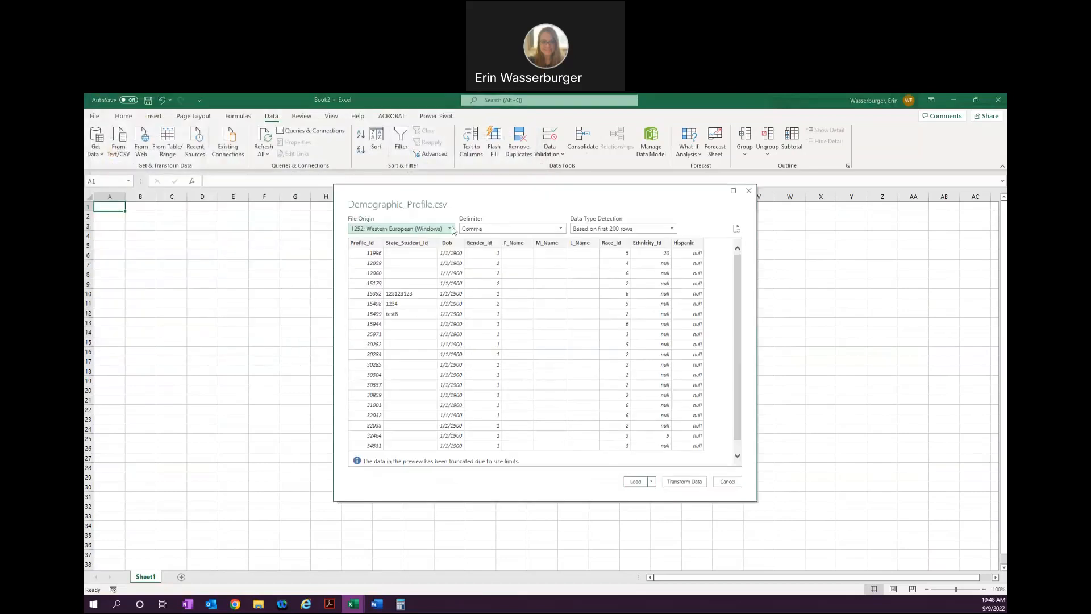
click(637, 481)
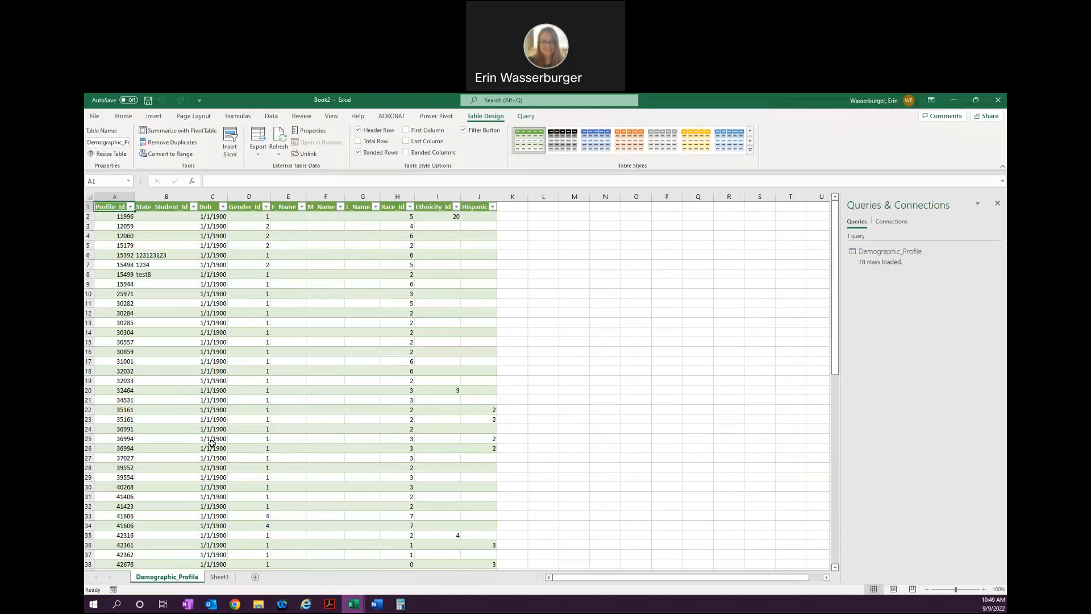
Step: Import the Diversion CSV from the data export - dvsn folder and load it into the same workbook
click(220, 576)
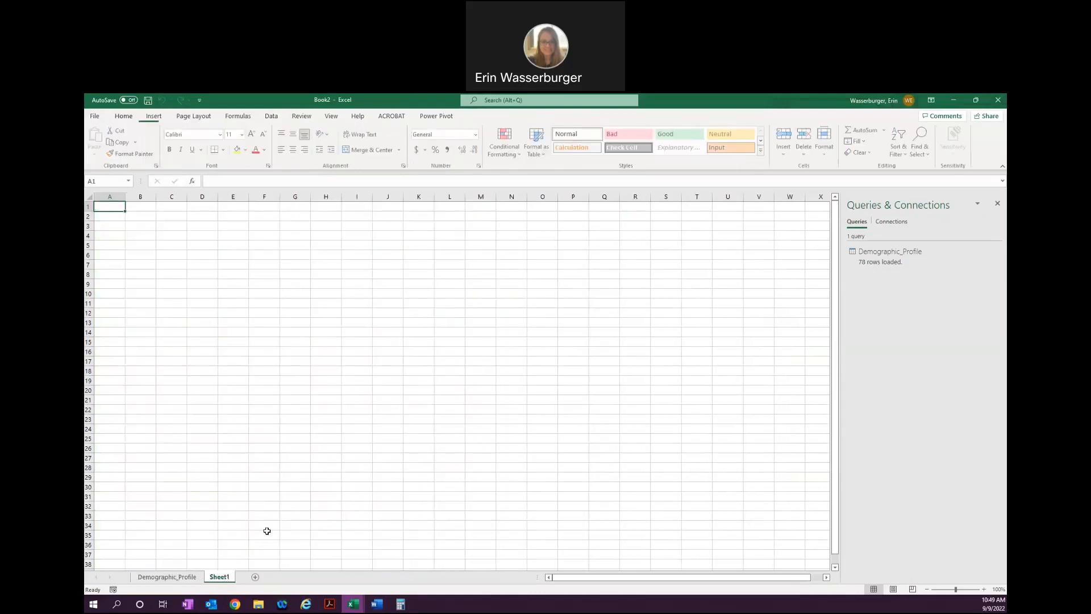
click(271, 116)
click(120, 140)
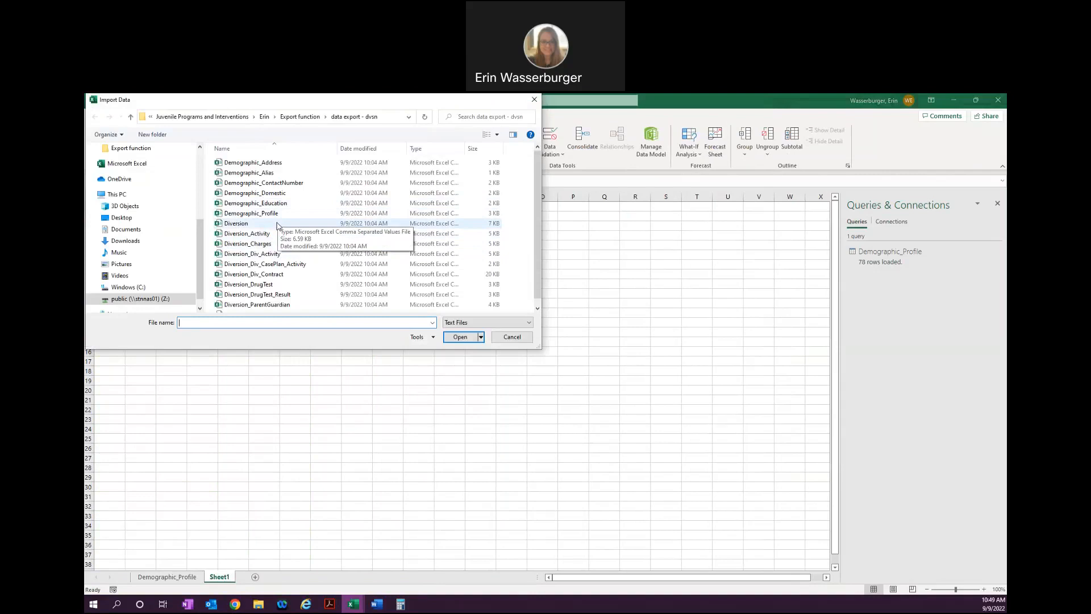
click(252, 225)
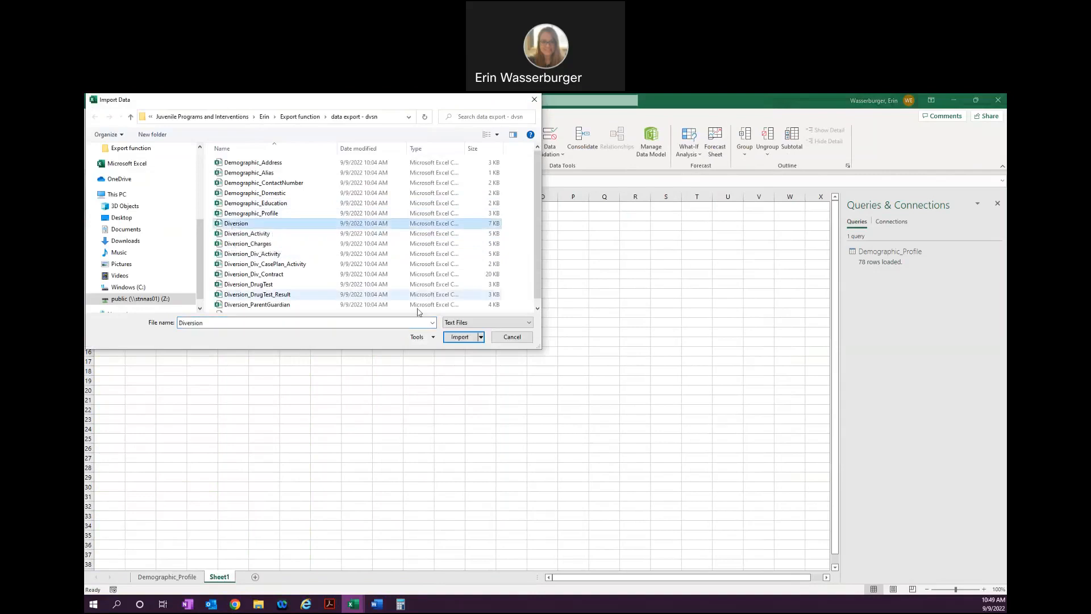
click(458, 337)
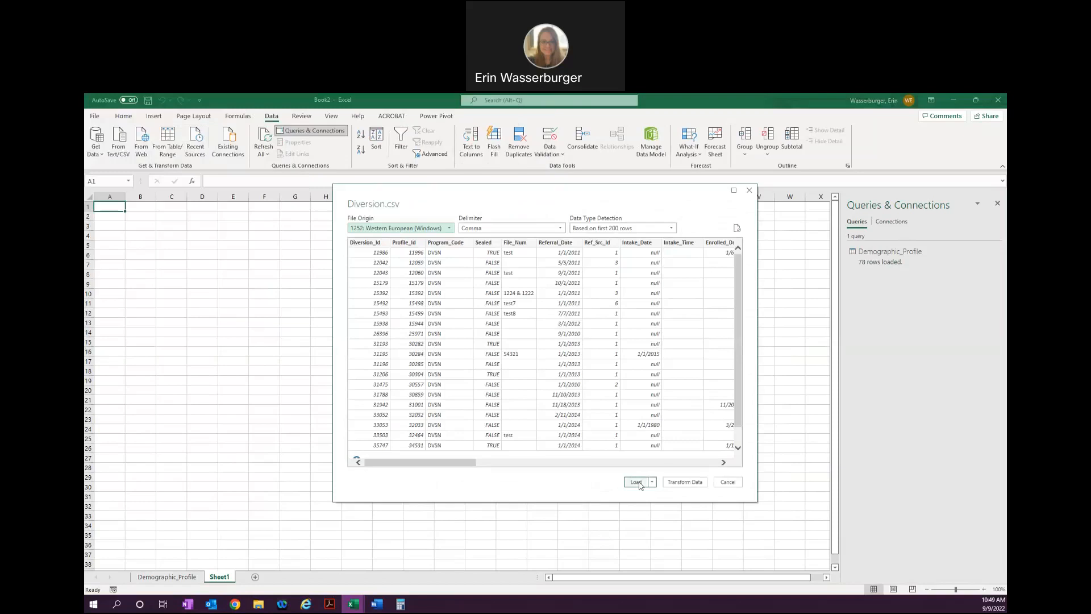
click(636, 482)
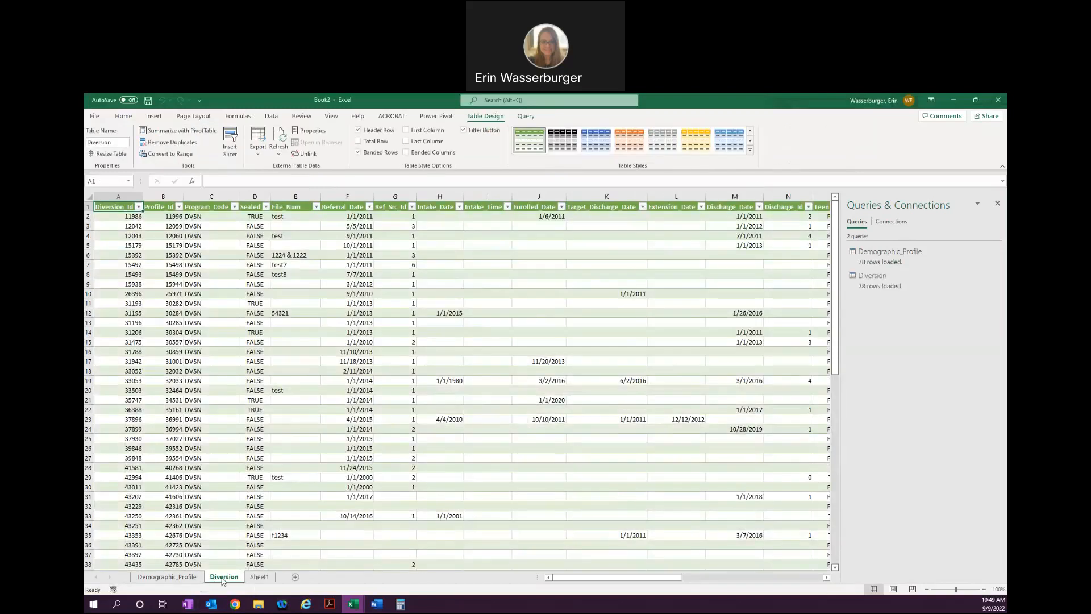
Step: Start a query merge with Demographic_Profile as the first table and Diversion as the second
click(271, 117)
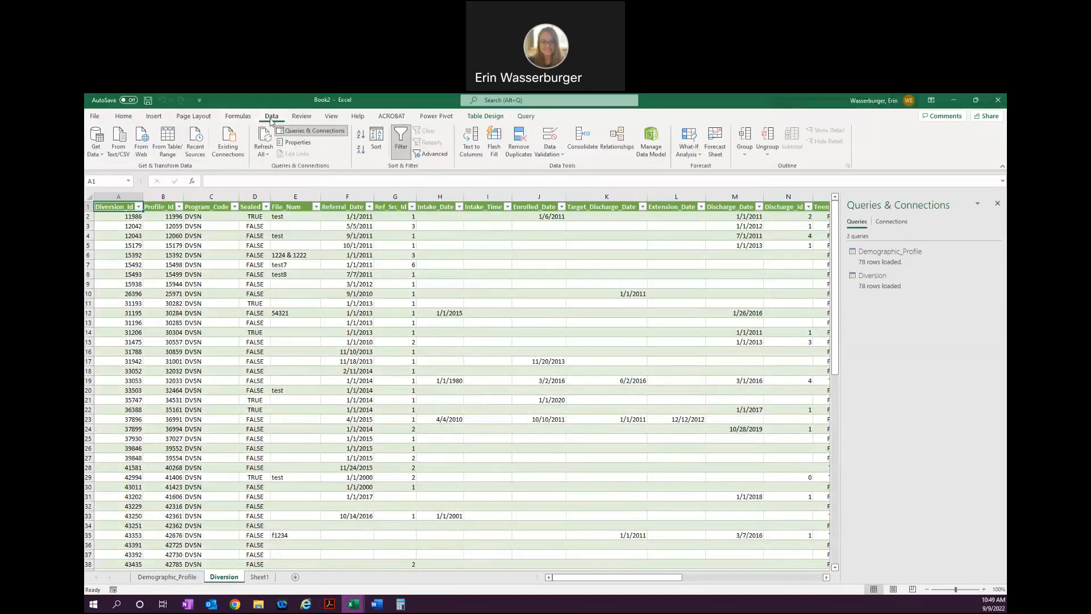
click(104, 157)
mouse_move(131, 296)
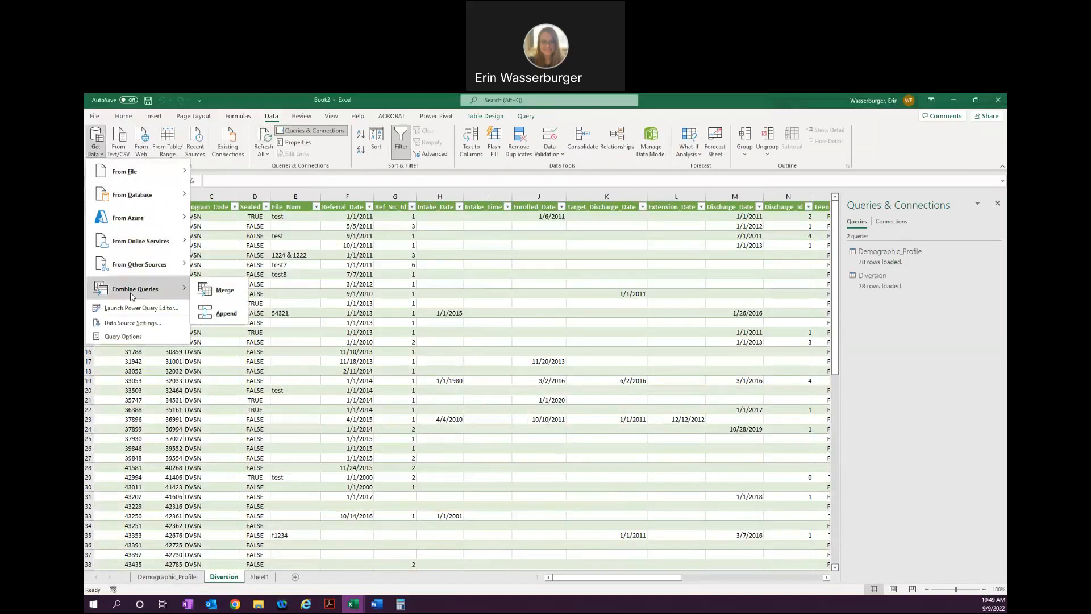
click(212, 291)
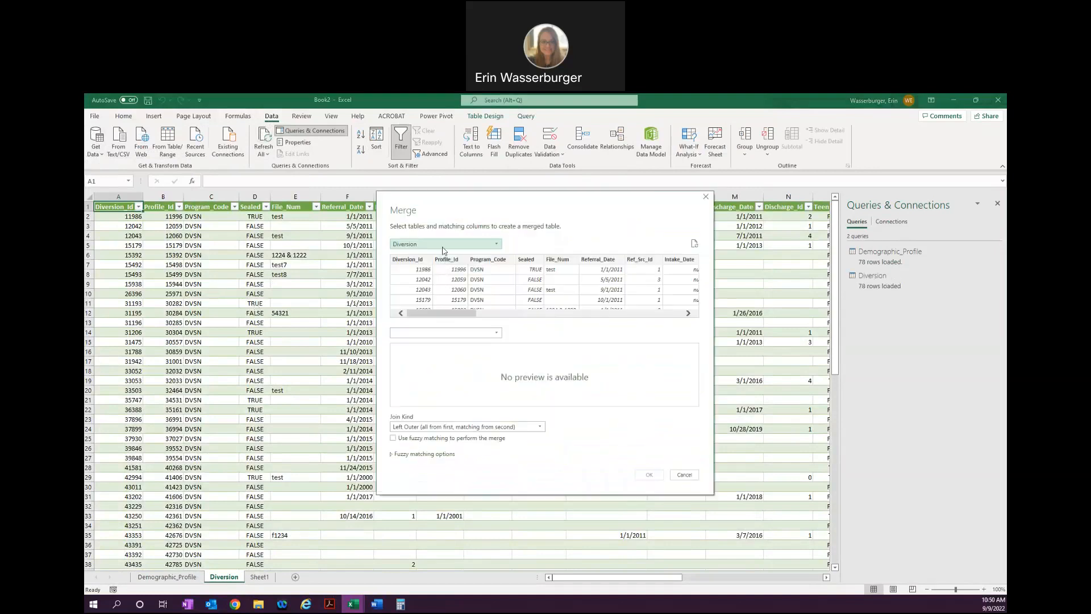
click(444, 247)
click(443, 247)
click(431, 248)
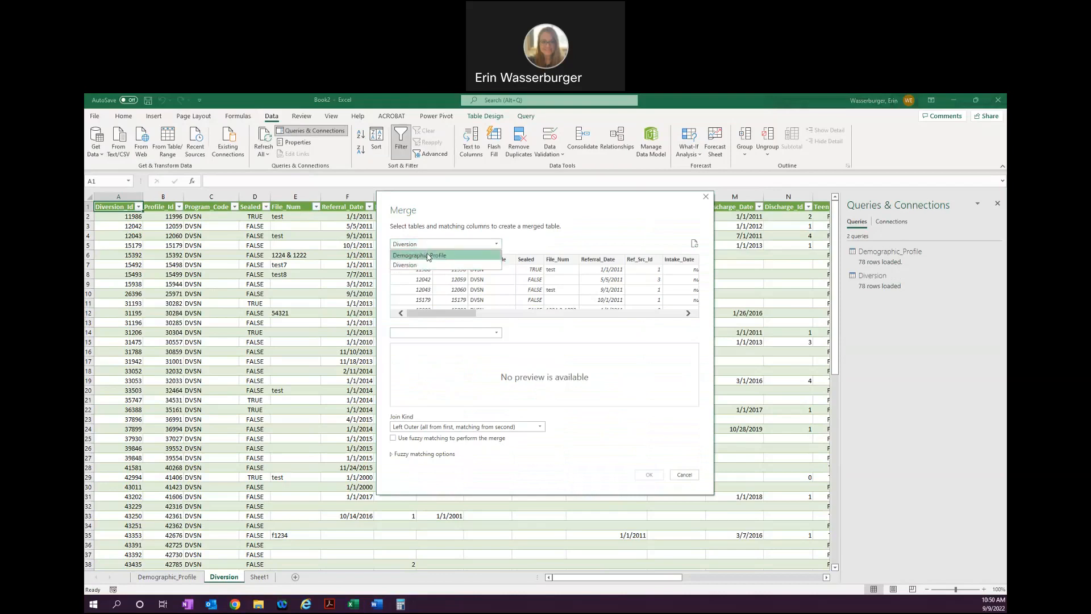
click(428, 255)
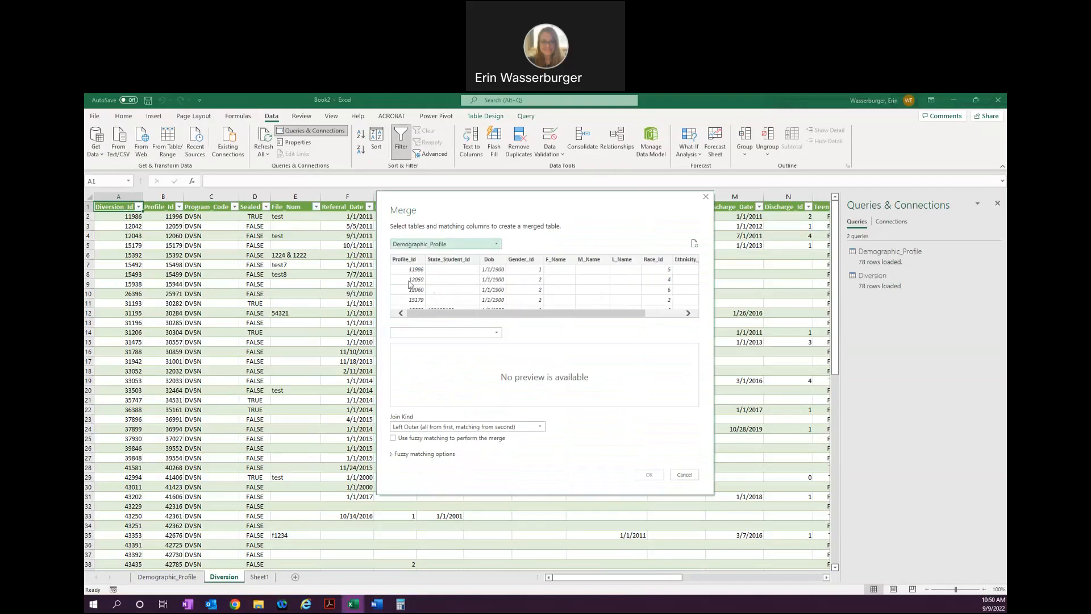
click(434, 334)
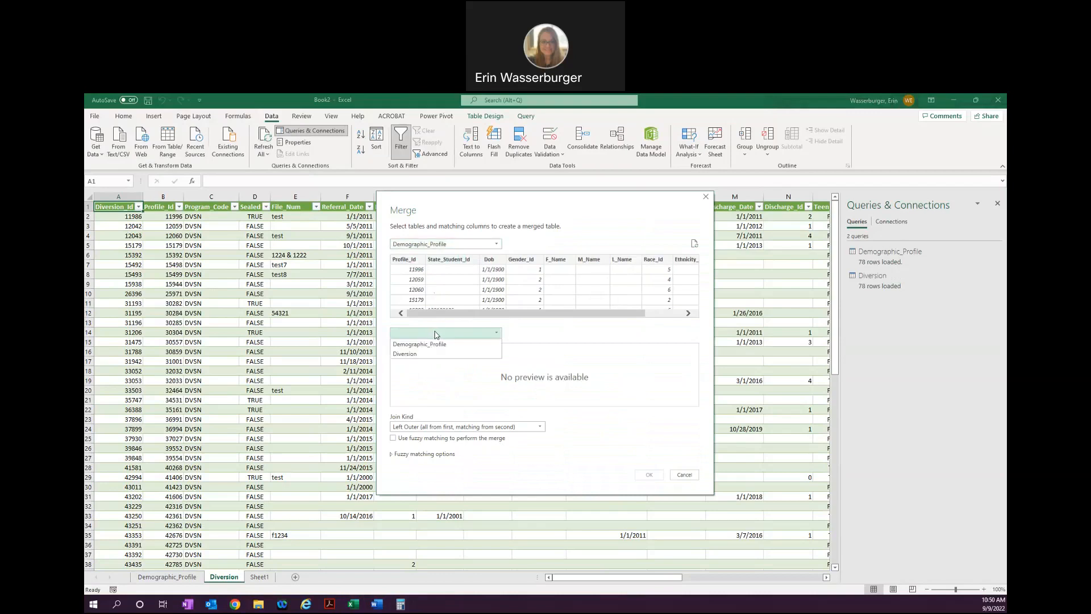
click(444, 359)
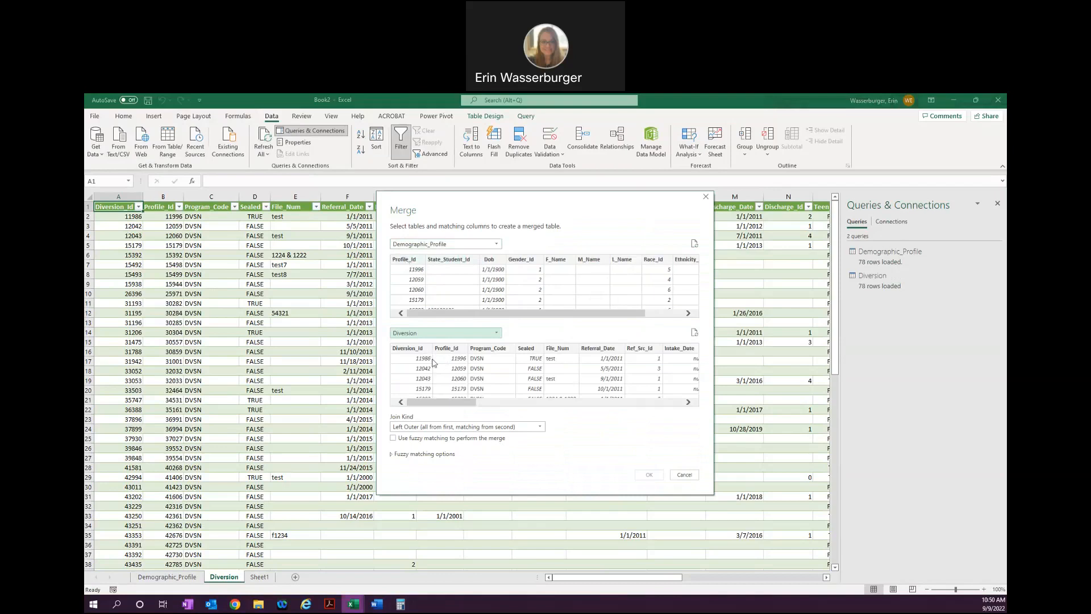
Step: Match the two tables on their Profile_Id columns and ignore Privacy Levels checks for this file
click(410, 262)
click(459, 348)
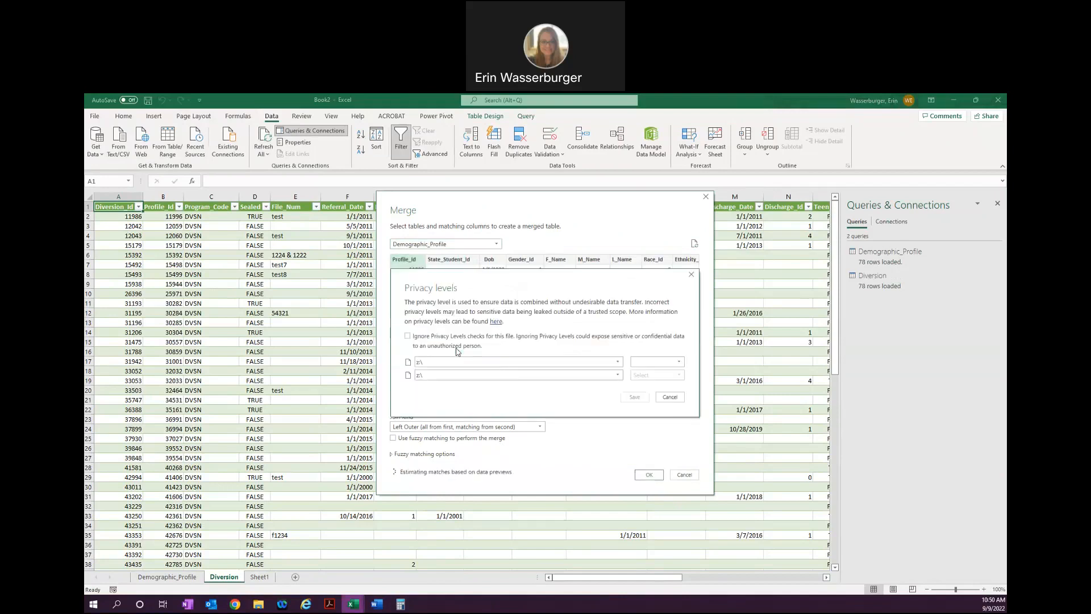
click(416, 339)
click(635, 398)
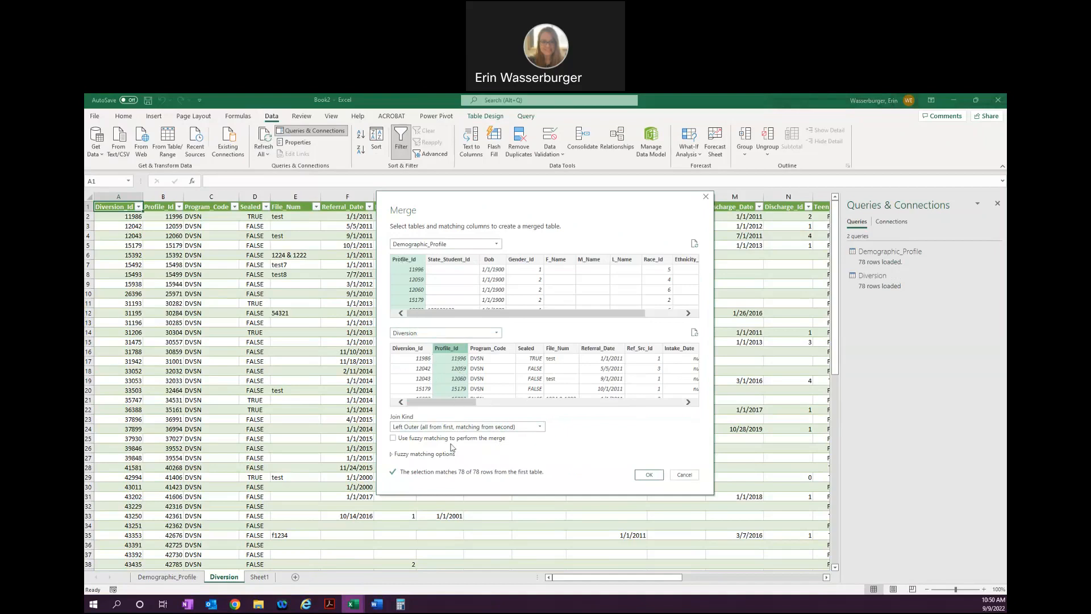
Step: Set the join kind to Full Outer (all rows from both), create the merged query and look across its columns
click(521, 429)
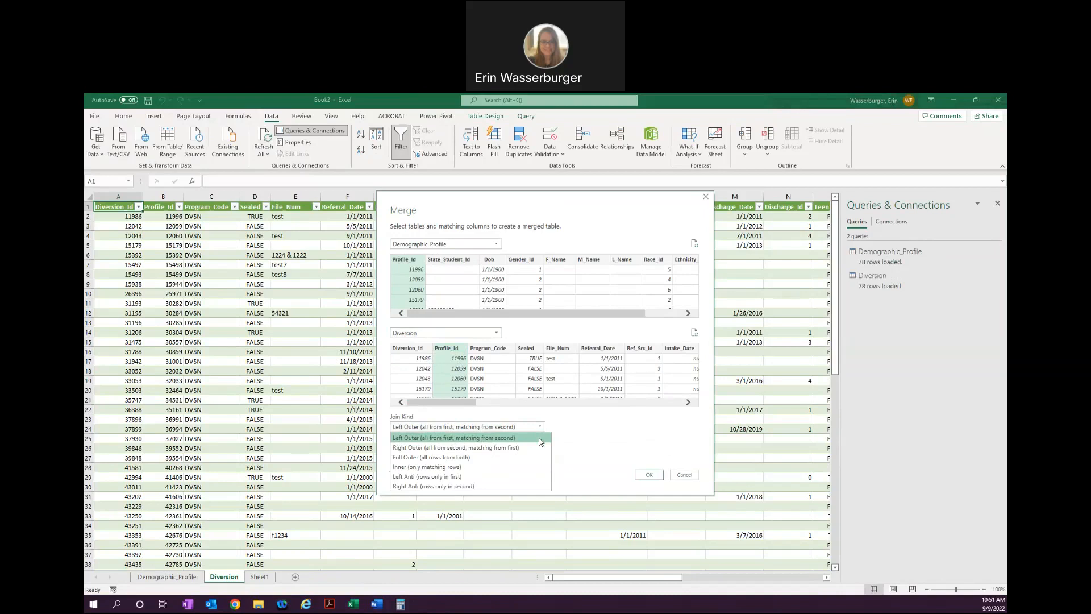
click(497, 459)
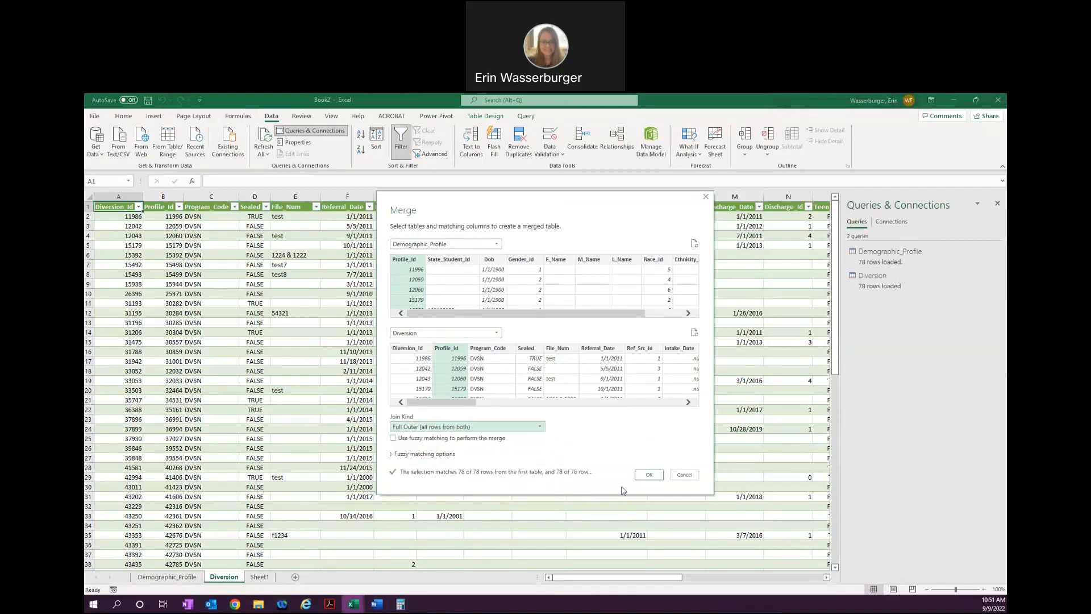
click(650, 475)
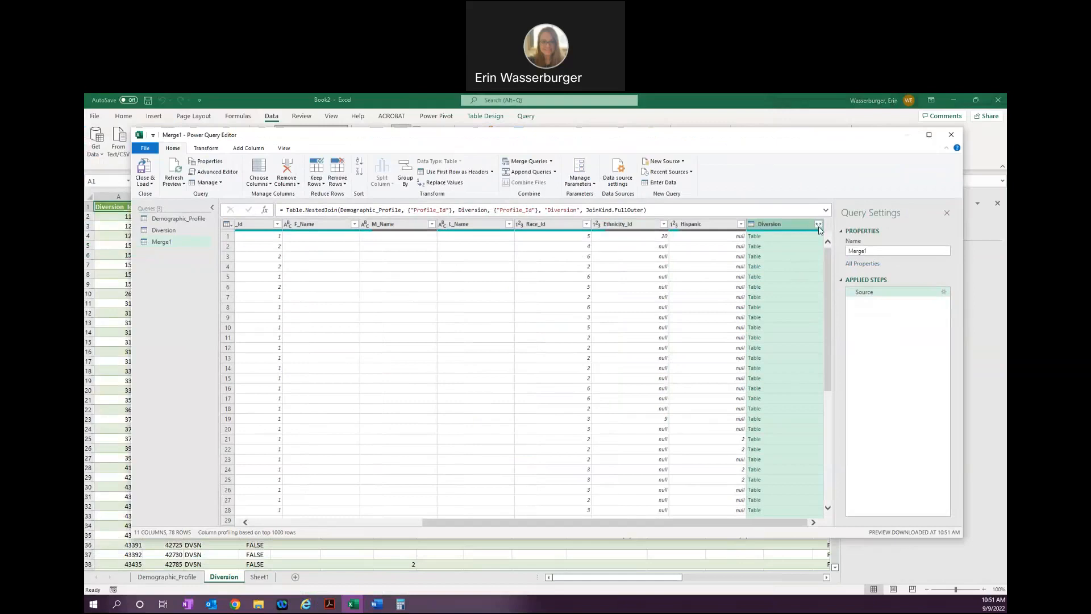
drag(674, 525, 481, 525)
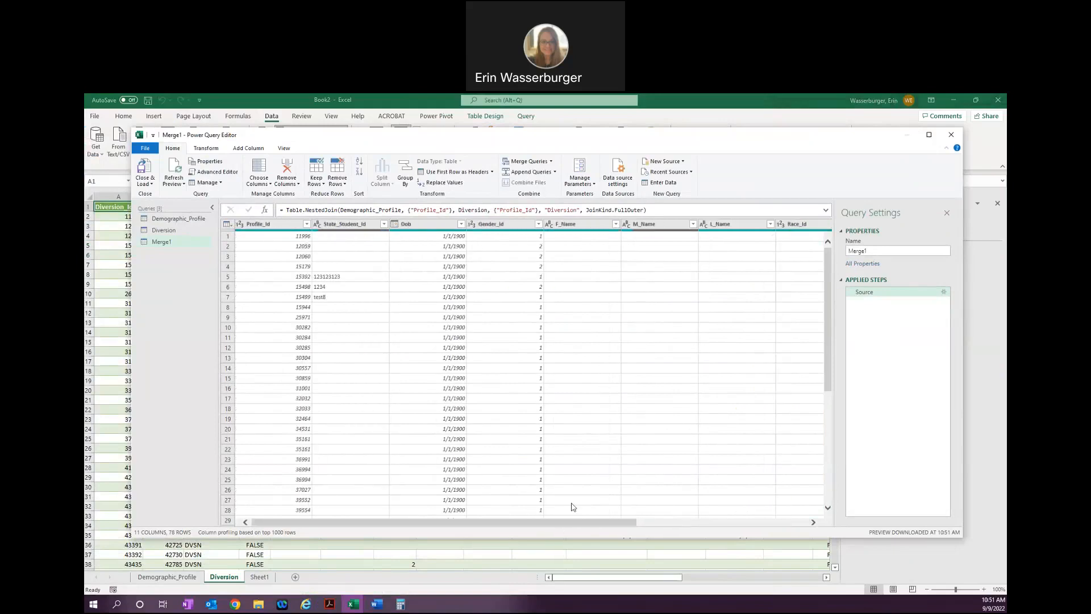
drag(558, 523, 744, 526)
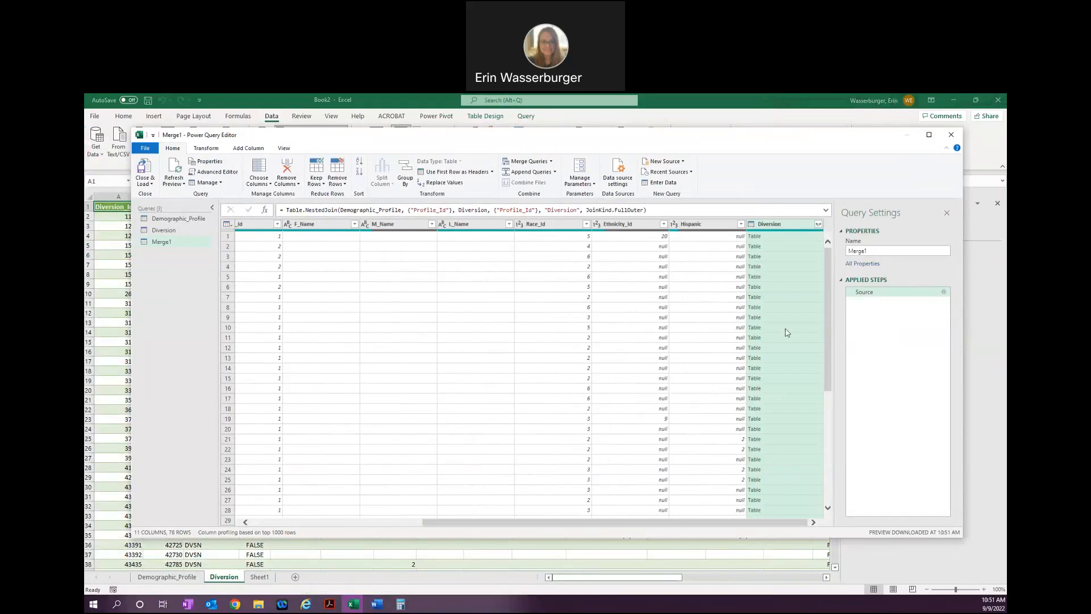
Step: Expand the Diversion column of the merged query with all its columns selected, keeping the original column name as prefix
click(818, 225)
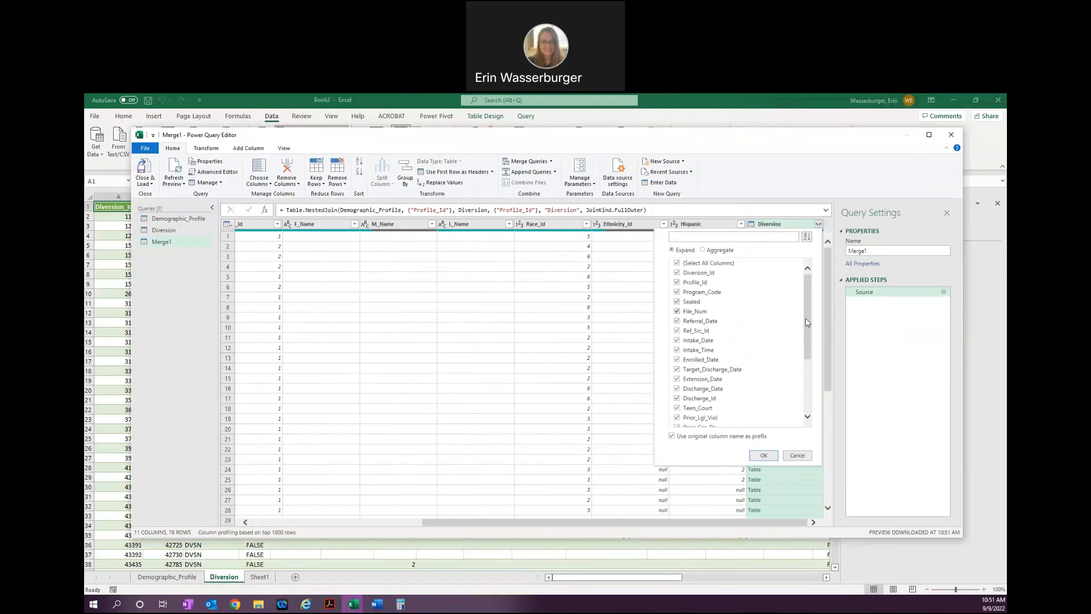
drag(810, 322, 729, 308)
mouse_move(812, 331)
mouse_down()
mouse_move(805, 389)
mouse_move(690, 503)
mouse_up()
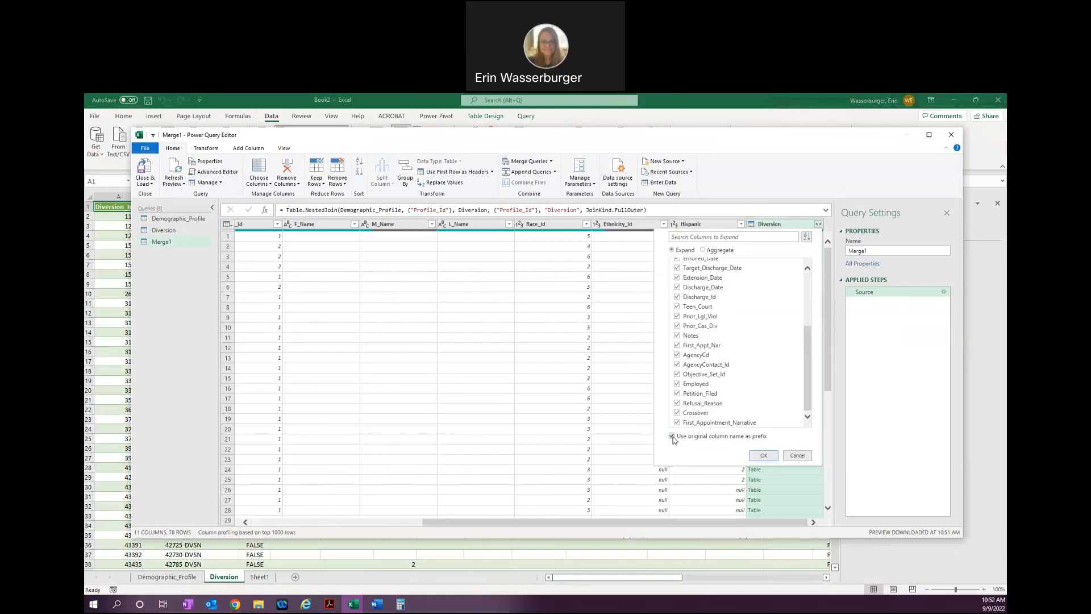
click(761, 456)
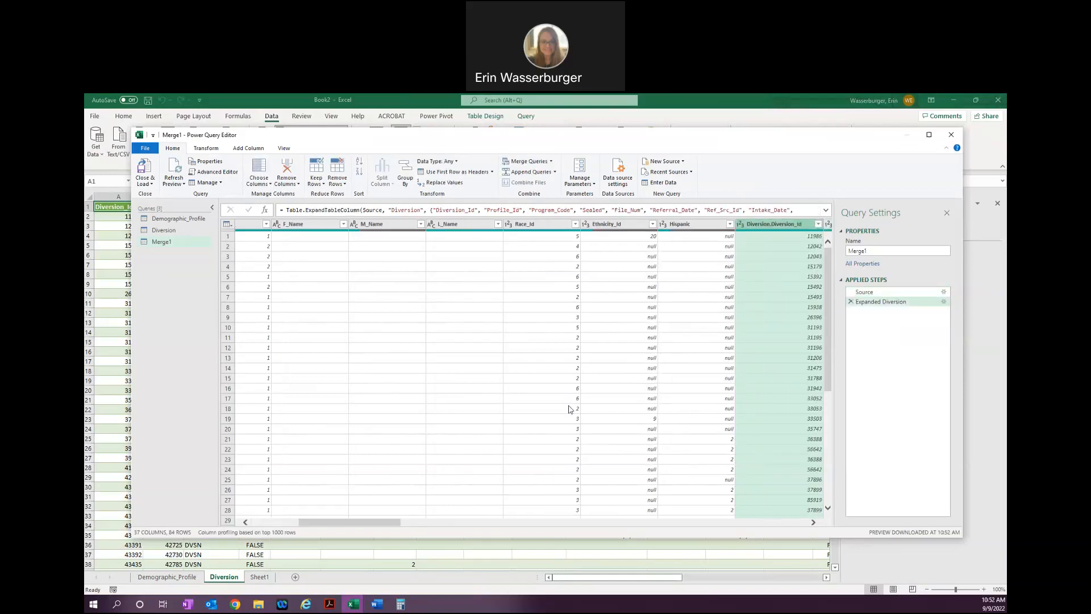
Step: Check the expanded Diversion columns and load the merged query into the workbook
drag(395, 524, 548, 524)
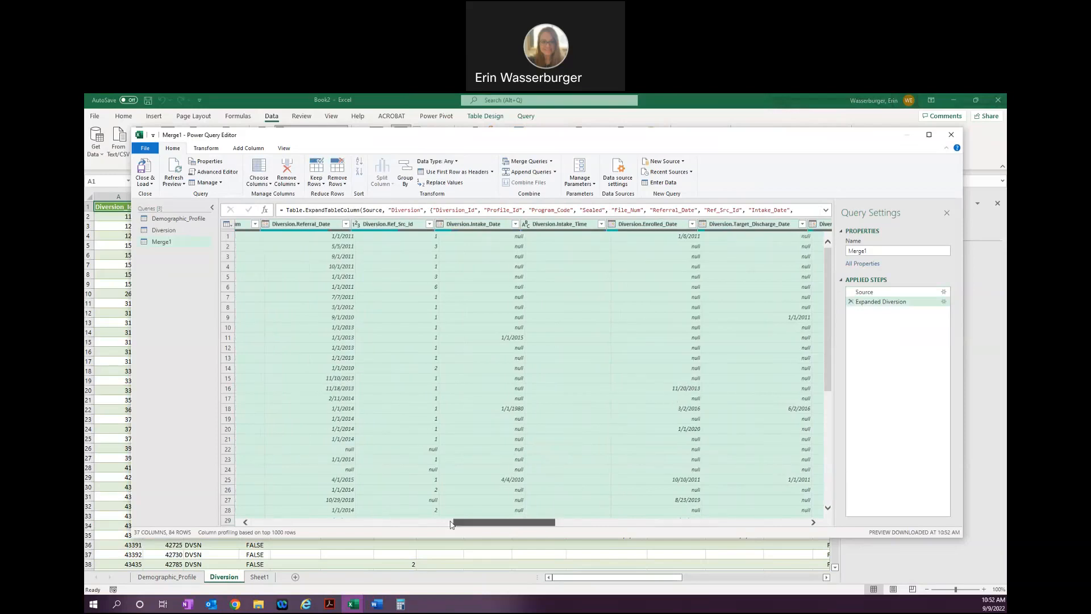
drag(544, 521, 341, 522)
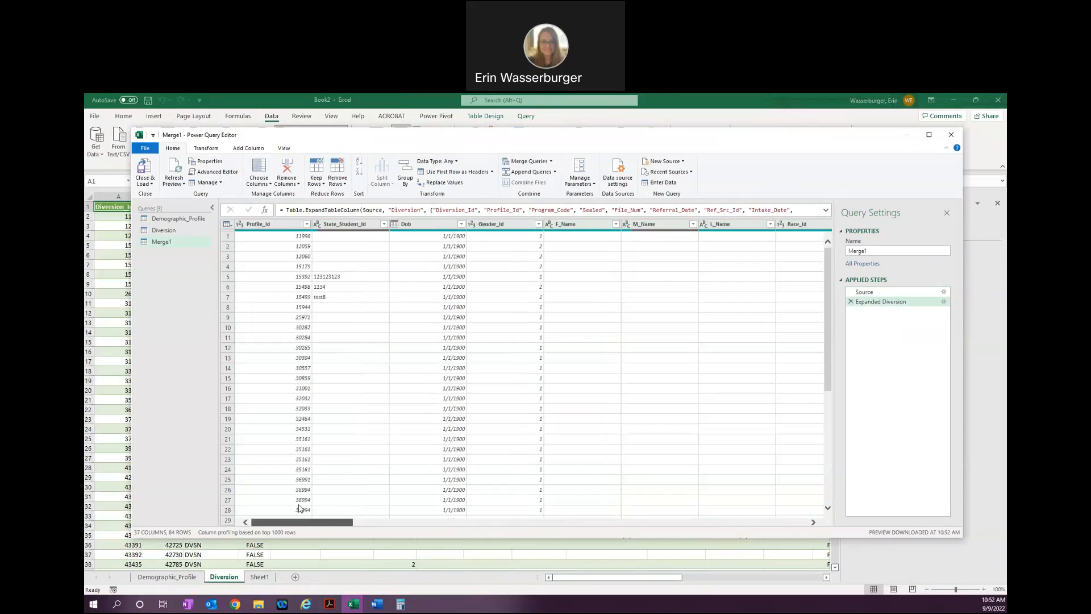
click(145, 169)
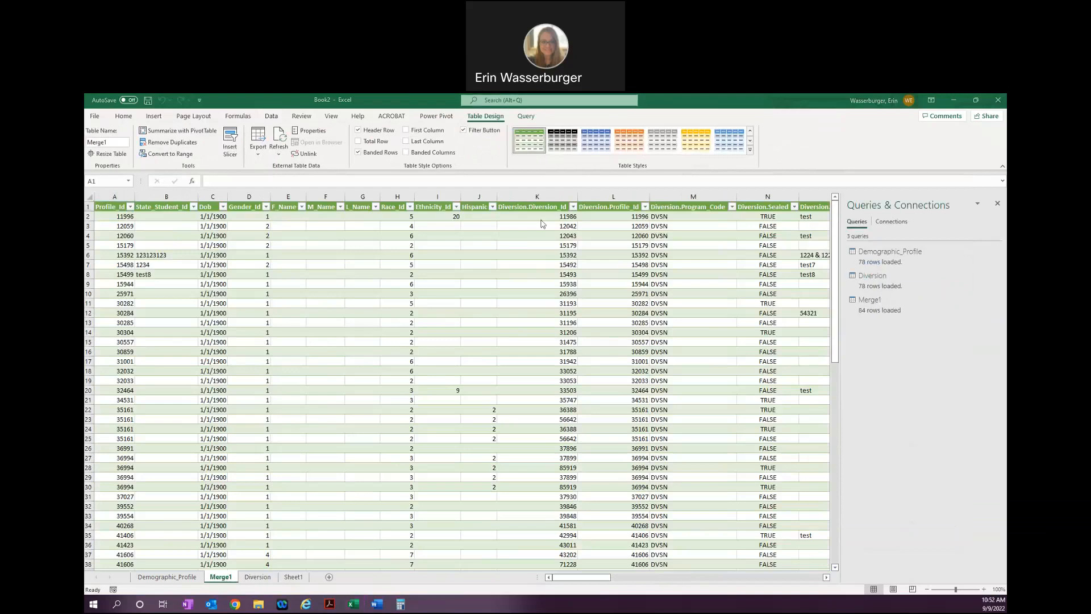
Step: Examine the first record of the merged table across its demographic and Diversion columns, including Diversion.Discharge_Id
click(538, 453)
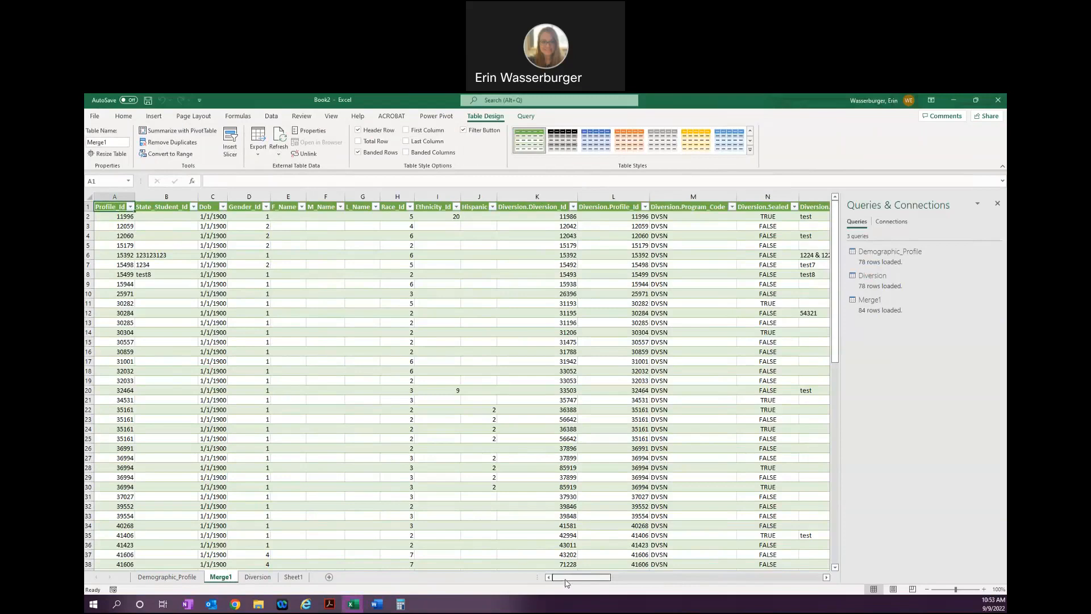
click(87, 216)
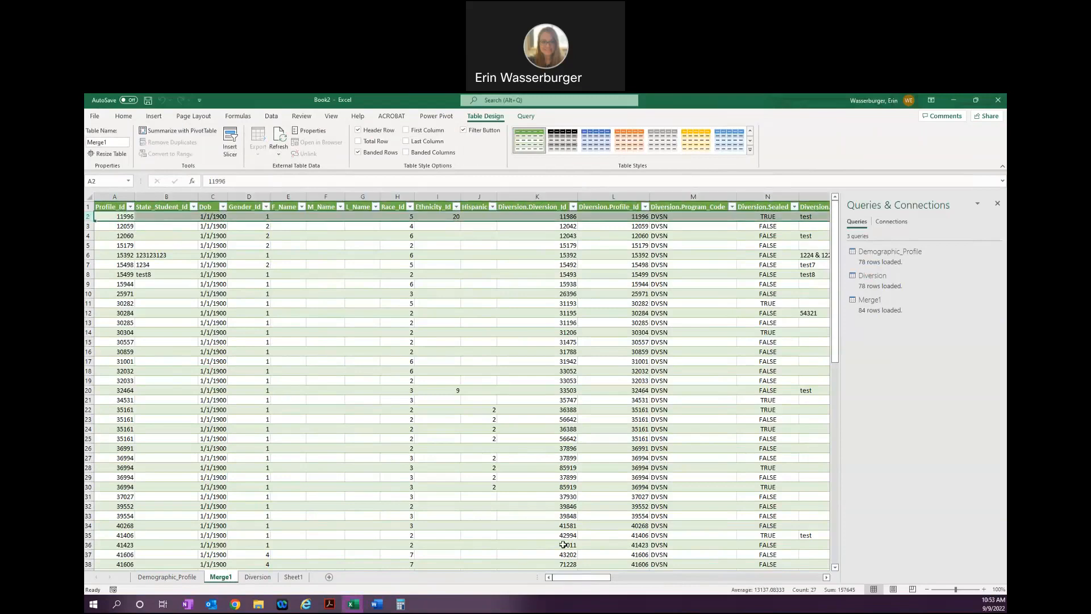
drag(575, 579, 626, 590)
click(561, 578)
drag(577, 579, 711, 587)
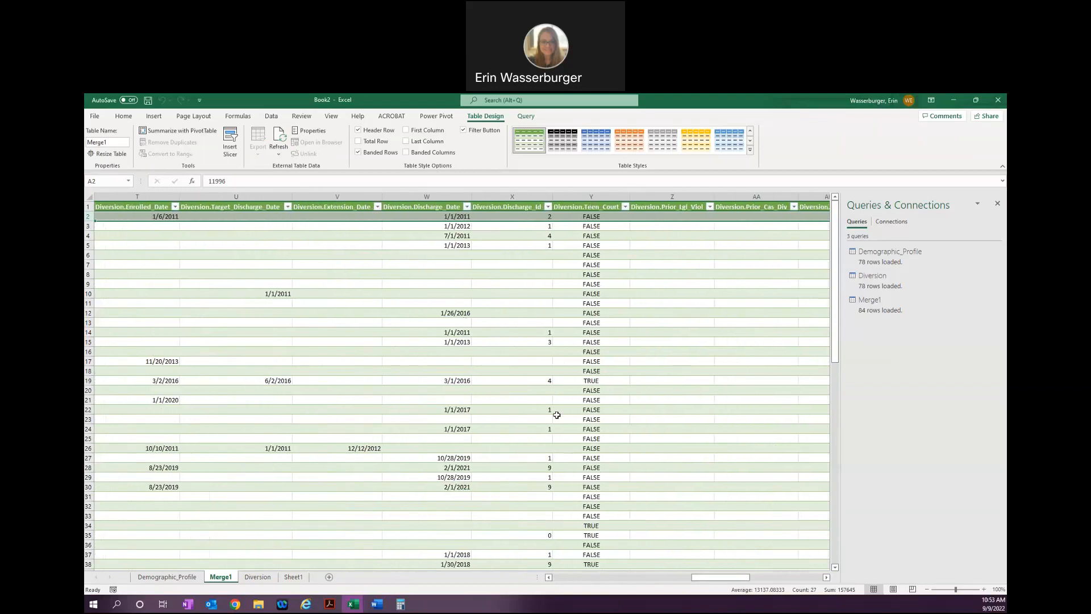
click(514, 218)
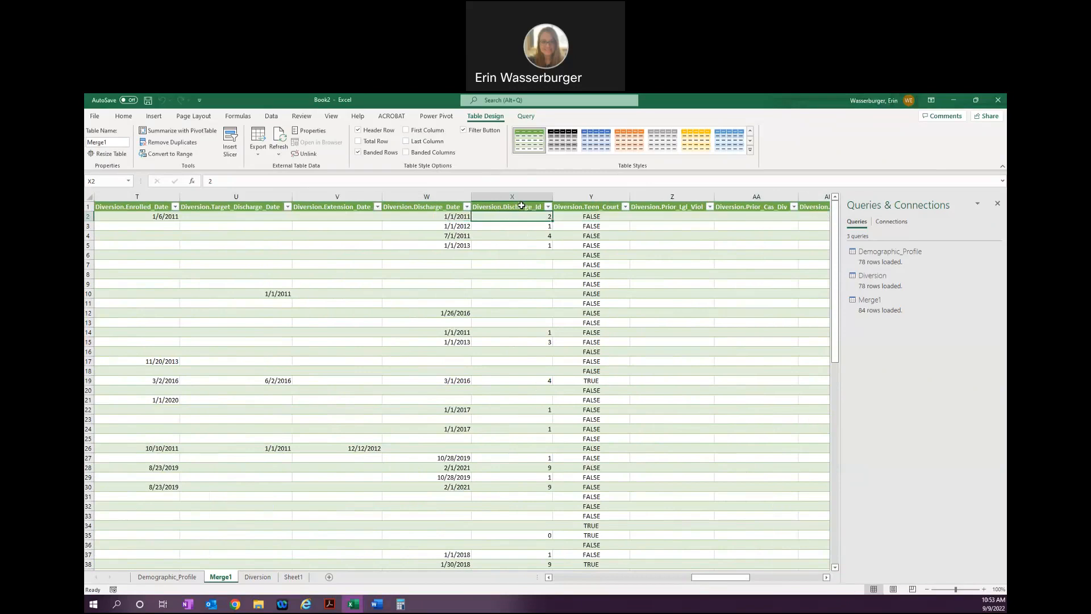
drag(704, 582, 531, 564)
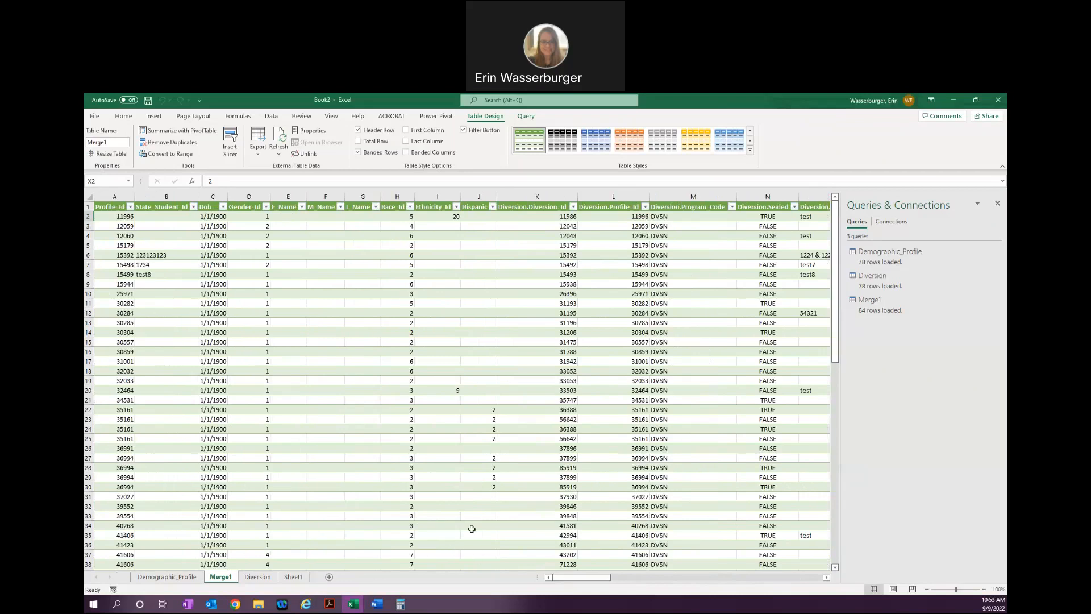
Step: Filter the merged table's Diversion.Referral_Date column to show only 2022 dates
drag(585, 586, 632, 586)
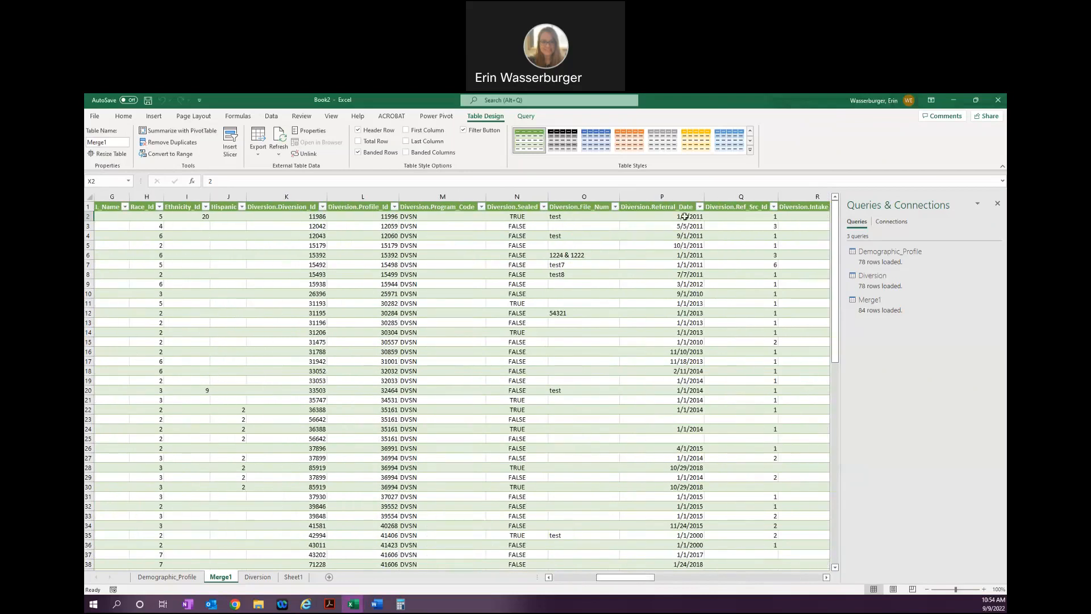
click(700, 207)
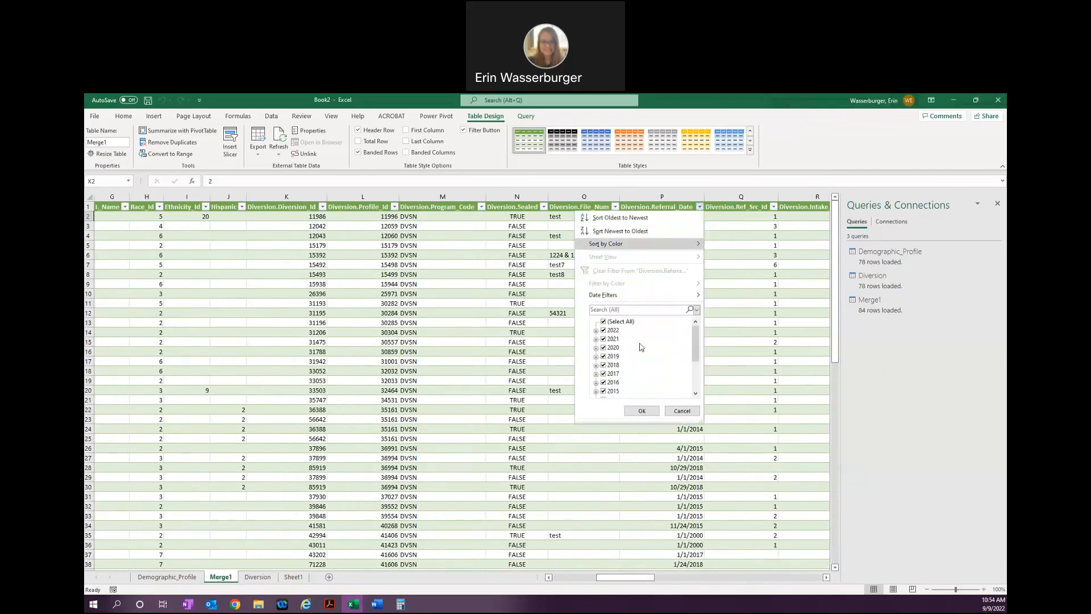
click(595, 339)
click(596, 340)
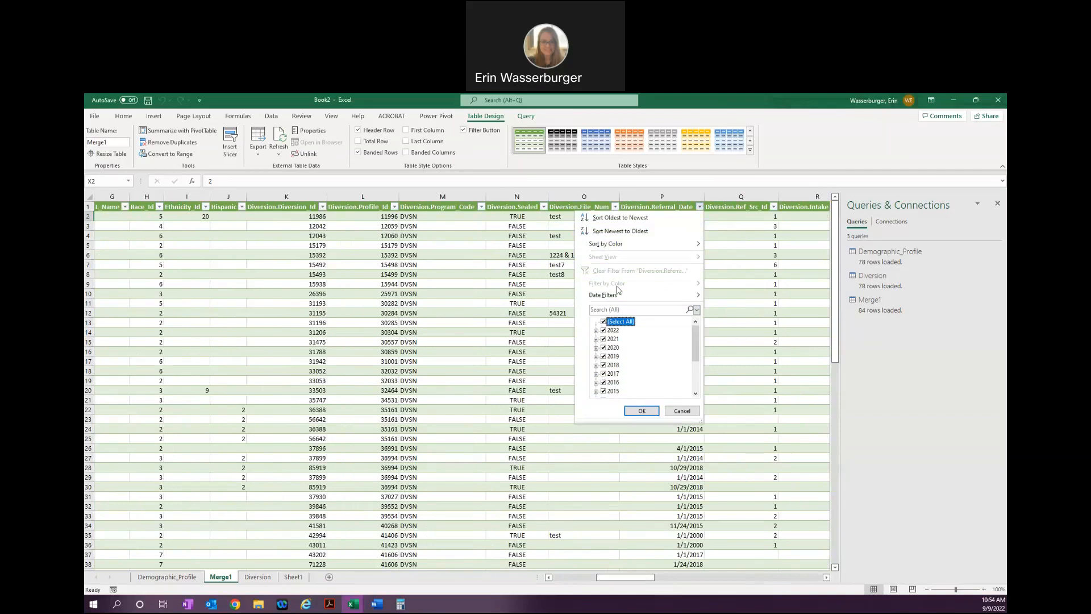
click(603, 321)
click(604, 331)
click(642, 410)
Step: Check the filtered record's Race_Id against the JCMS Data Export document in Word and return to the workbook
drag(635, 579, 582, 578)
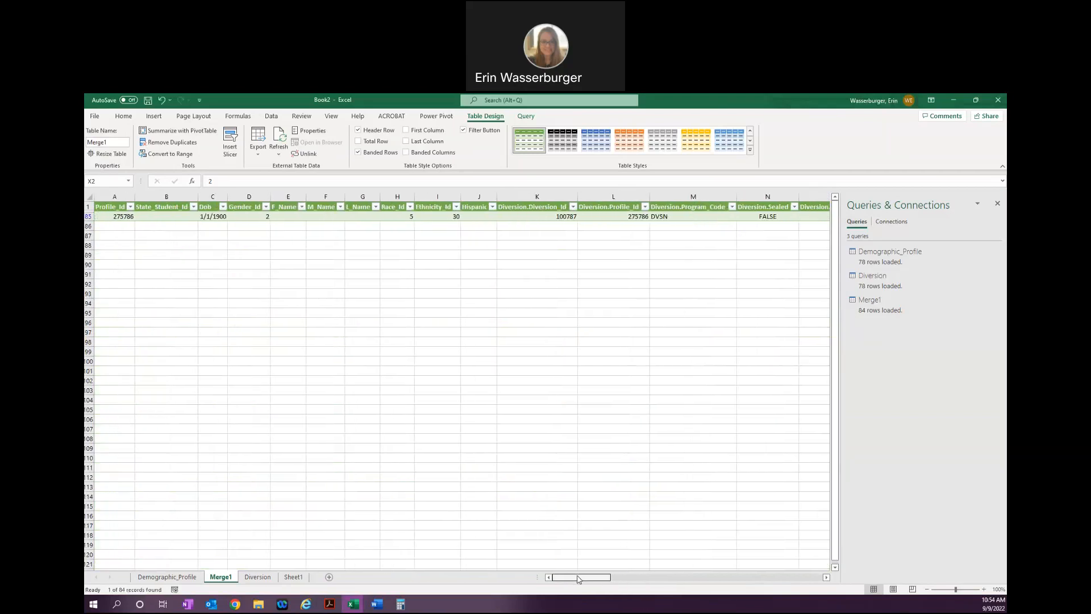
click(401, 218)
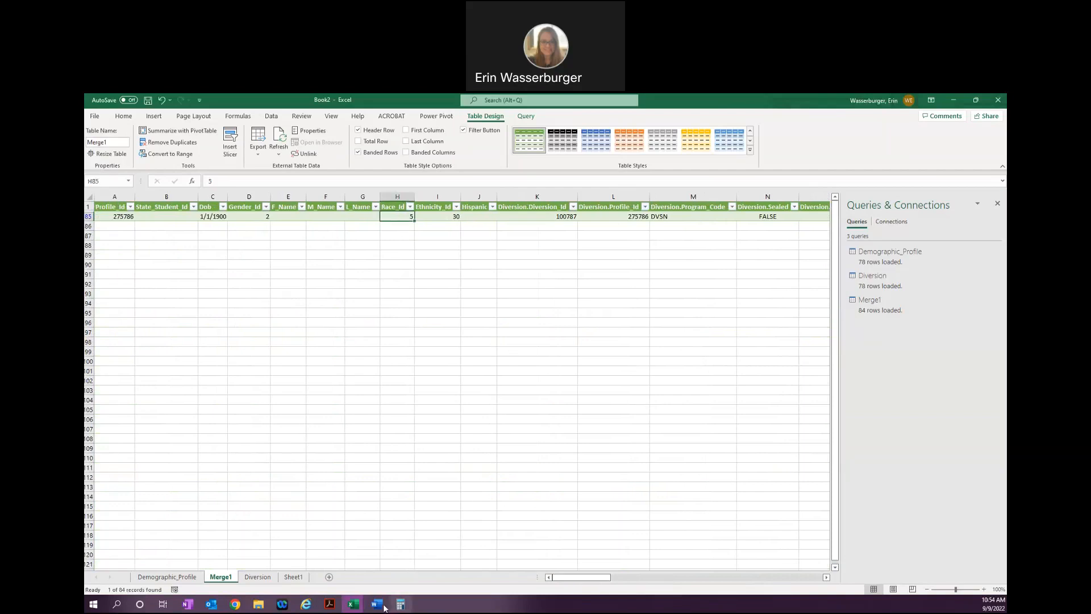
mouse_move(377, 607)
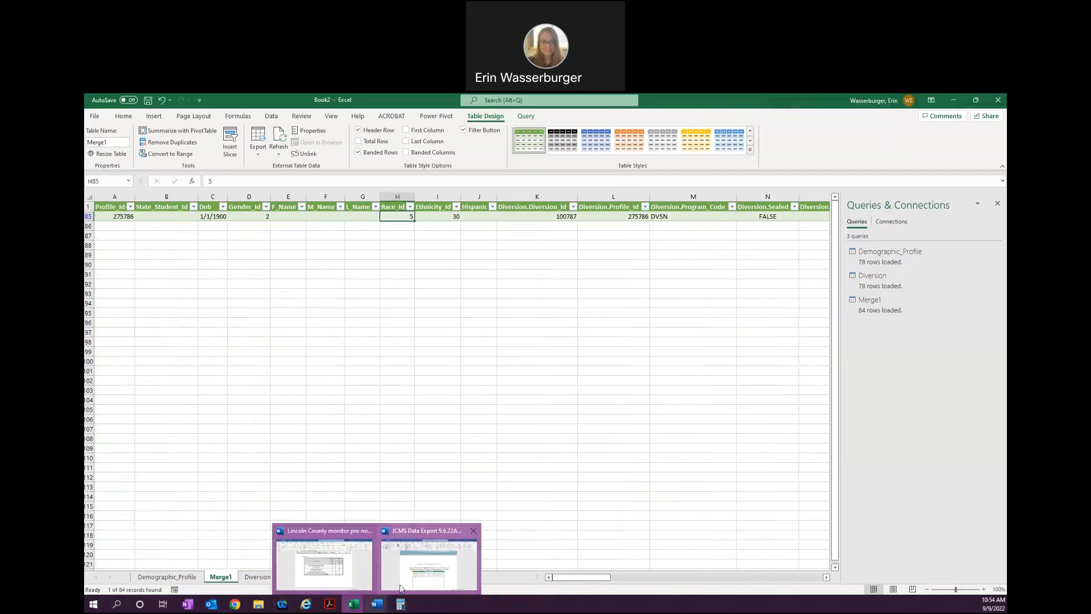
click(400, 587)
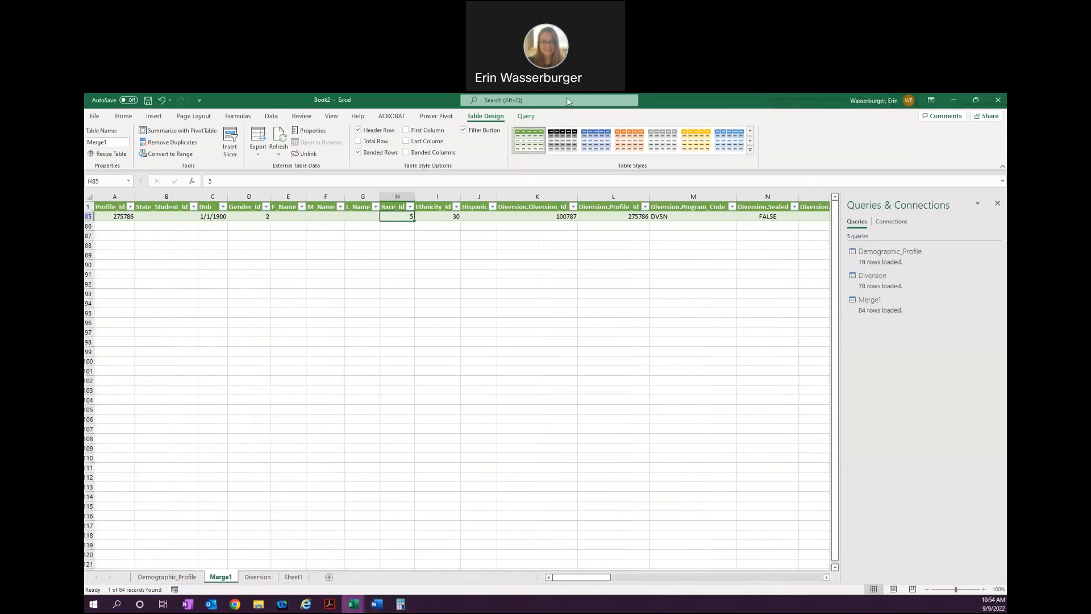
click(450, 396)
mouse_move(609, 579)
mouse_down()
mouse_move(688, 581)
mouse_move(617, 580)
mouse_up()
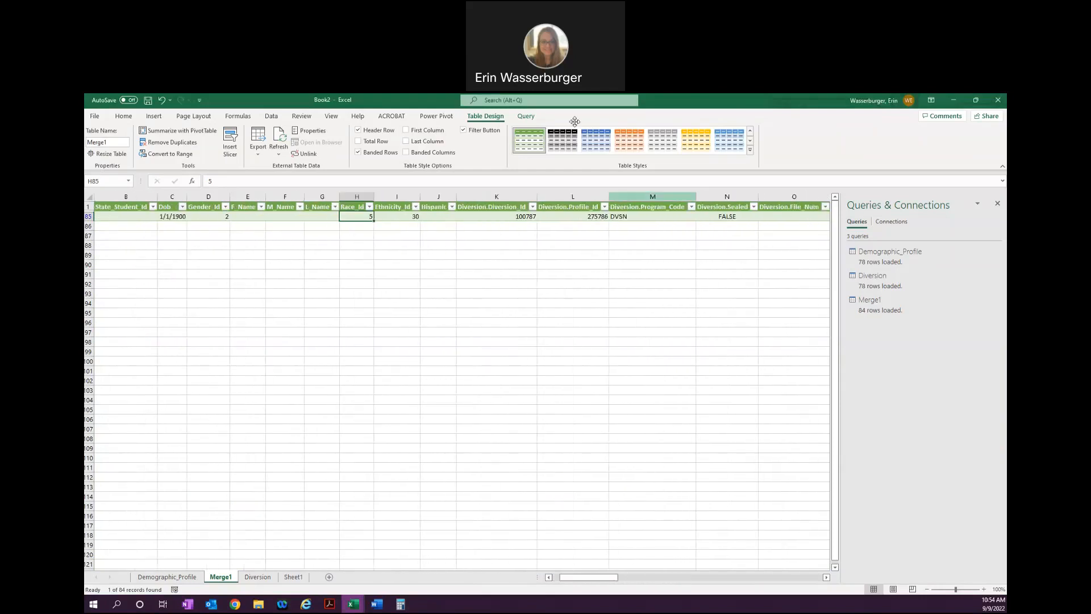
click(496, 357)
Step: Clear the filter from the Diversion.Referral_Date column and return to the table's first columns
drag(615, 579, 660, 583)
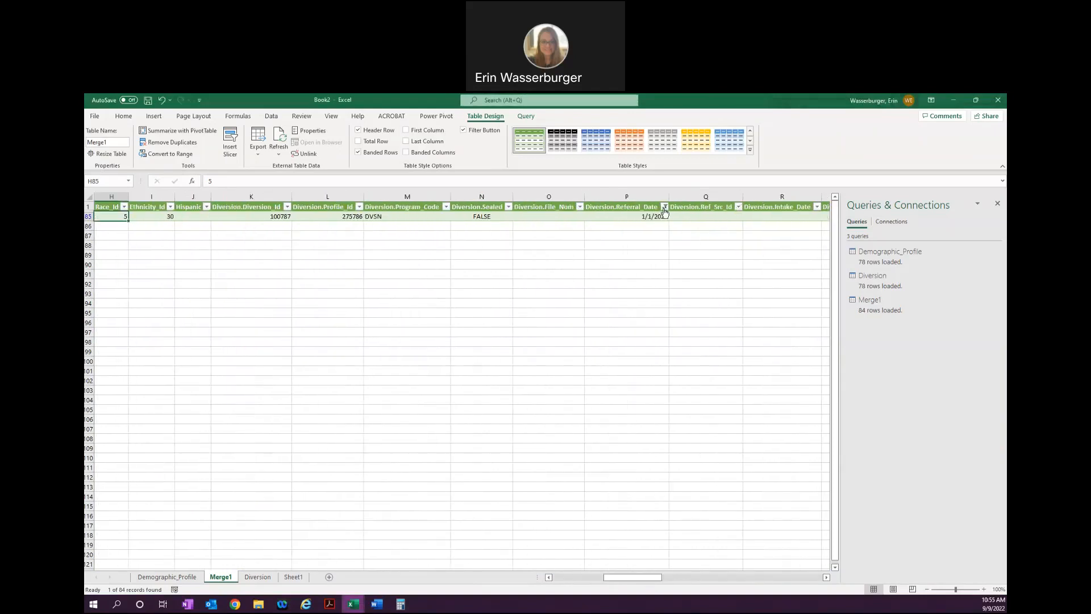
click(664, 207)
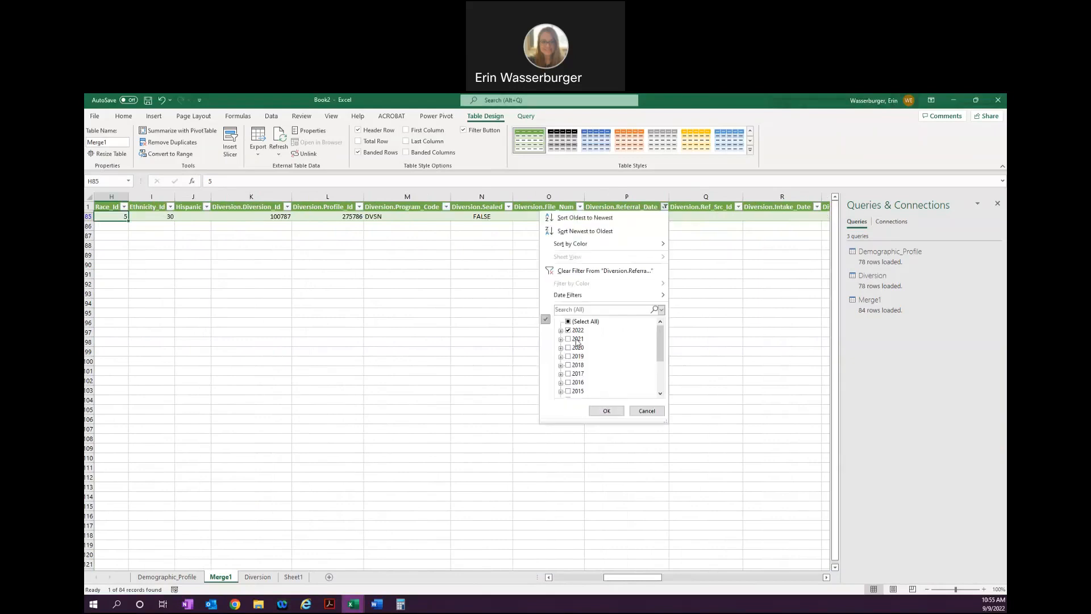
click(586, 274)
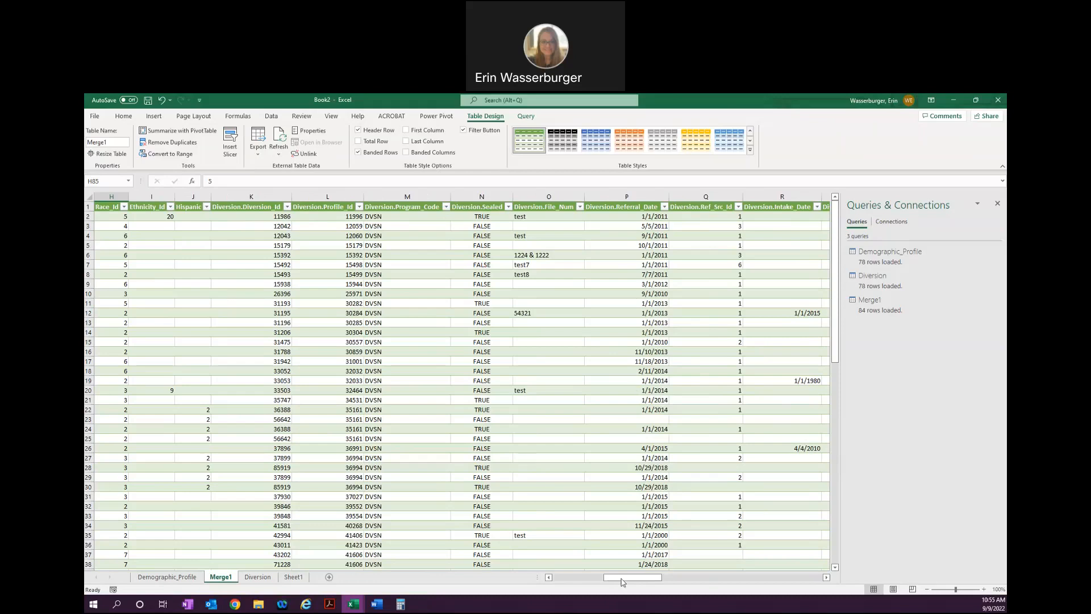
click(578, 580)
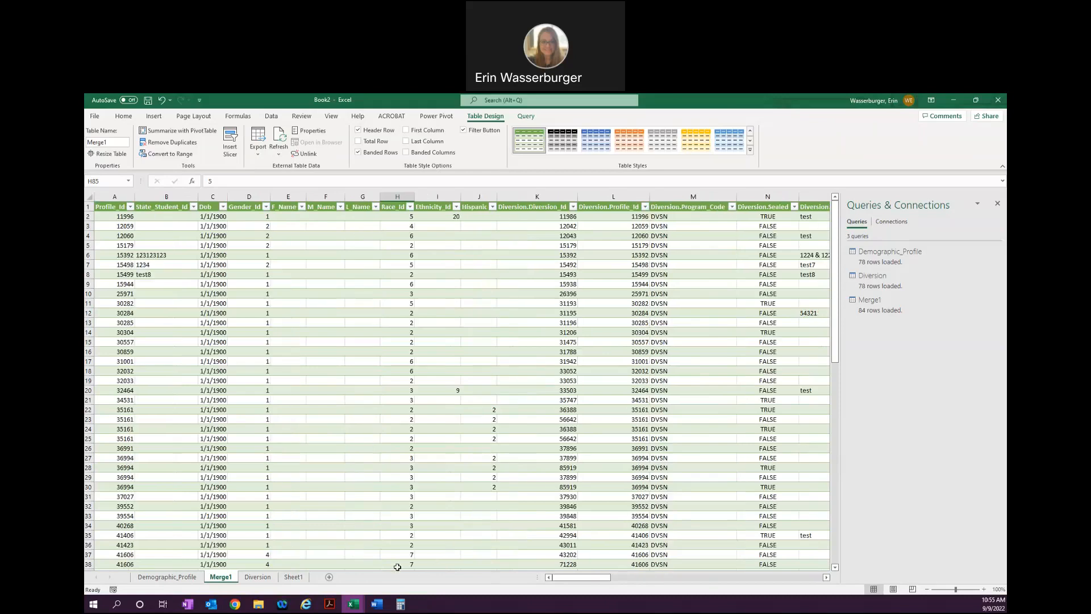
Step: Review the CSV files in the data export - dvsn folder and the merged table's Diversion.Profile_Id and Diversion.Diversion_Id columns
click(257, 607)
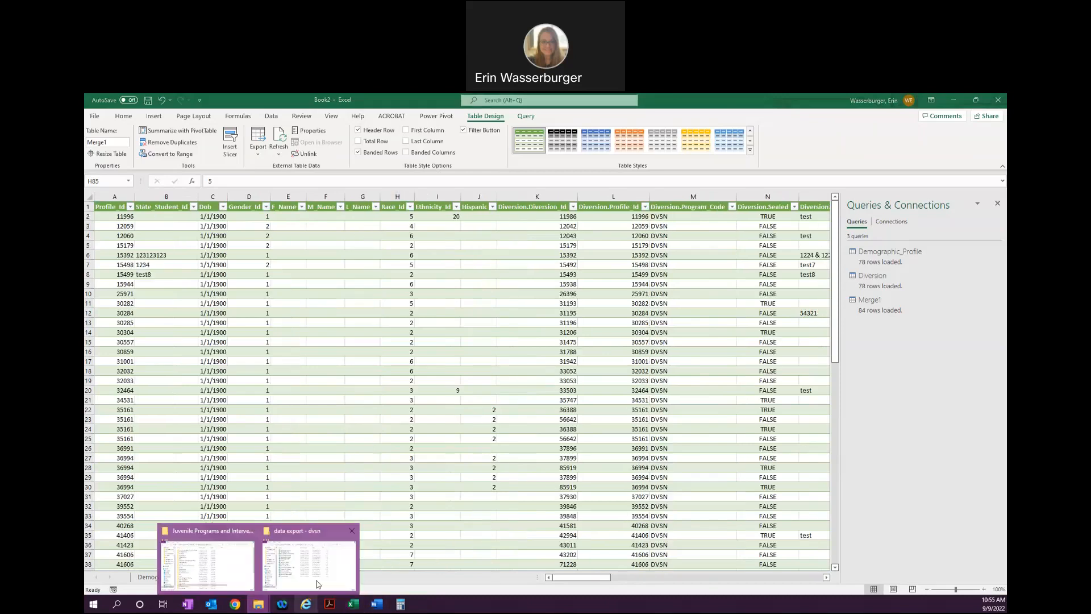
click(316, 584)
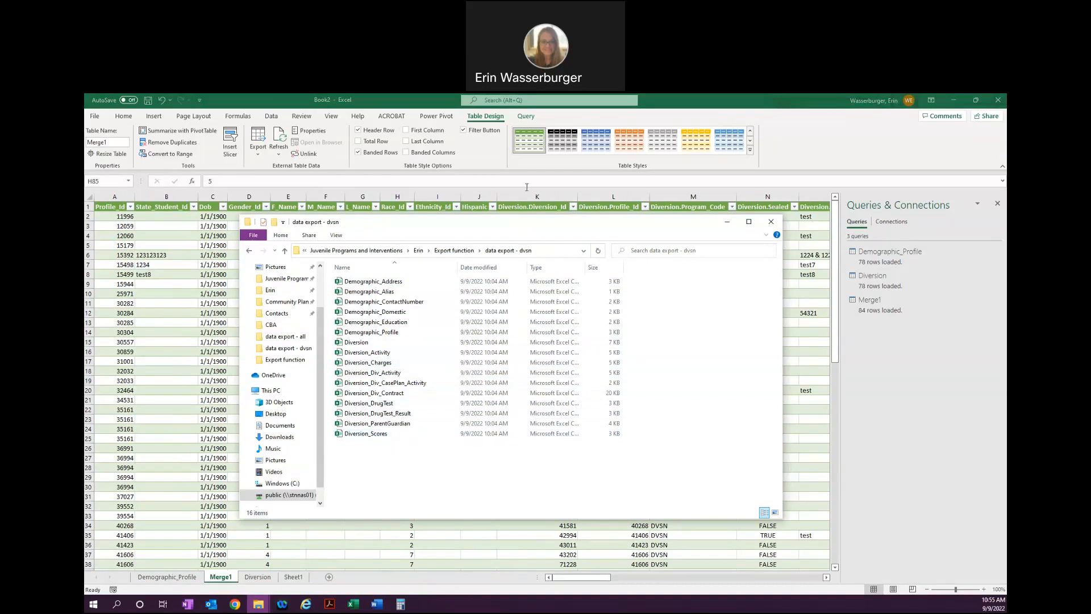
click(530, 120)
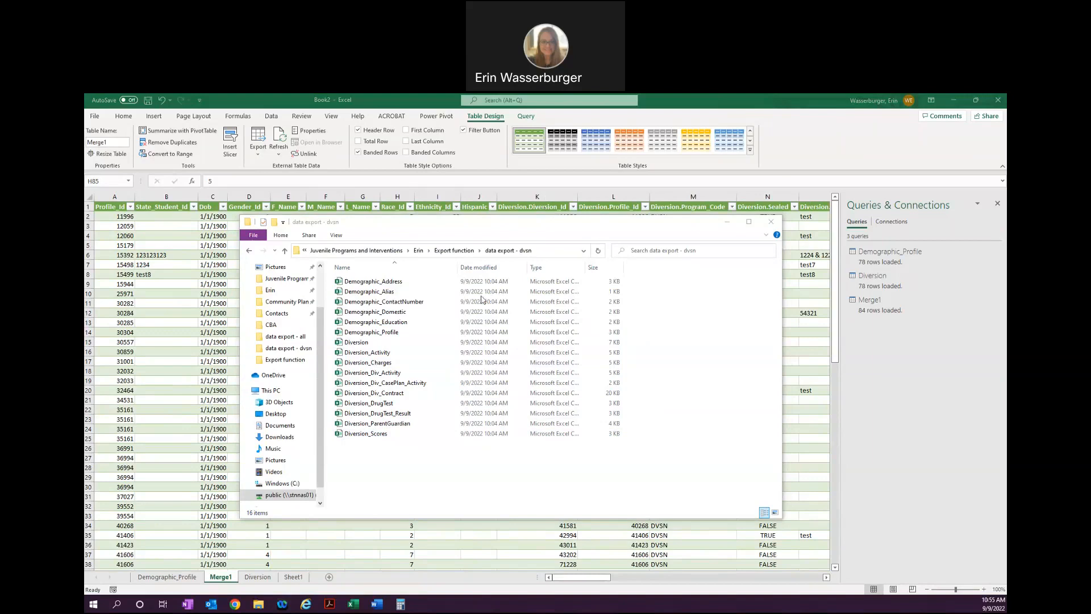
click(479, 237)
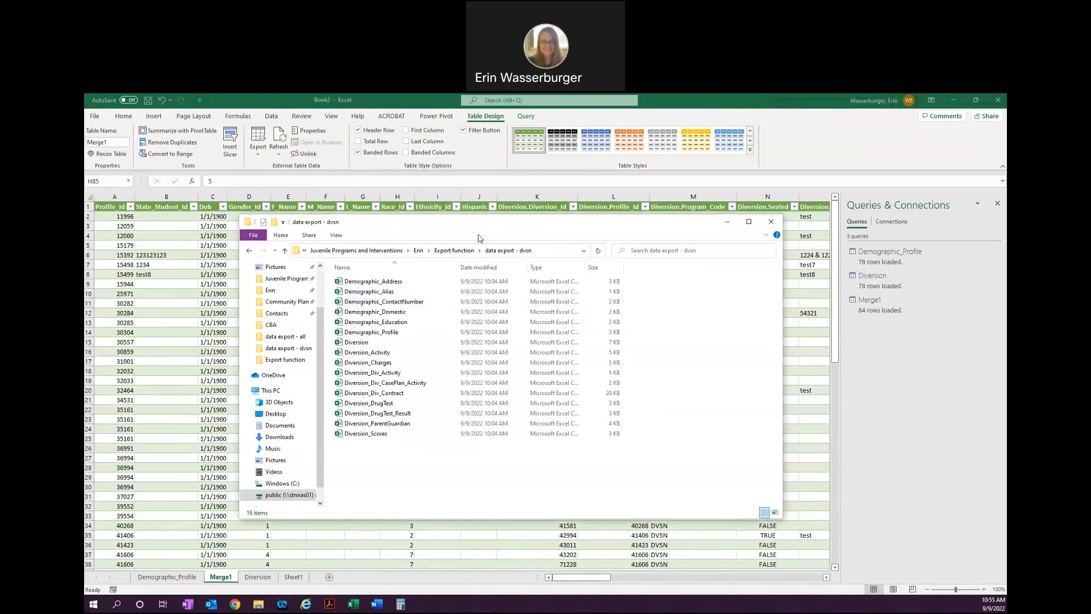
click(727, 223)
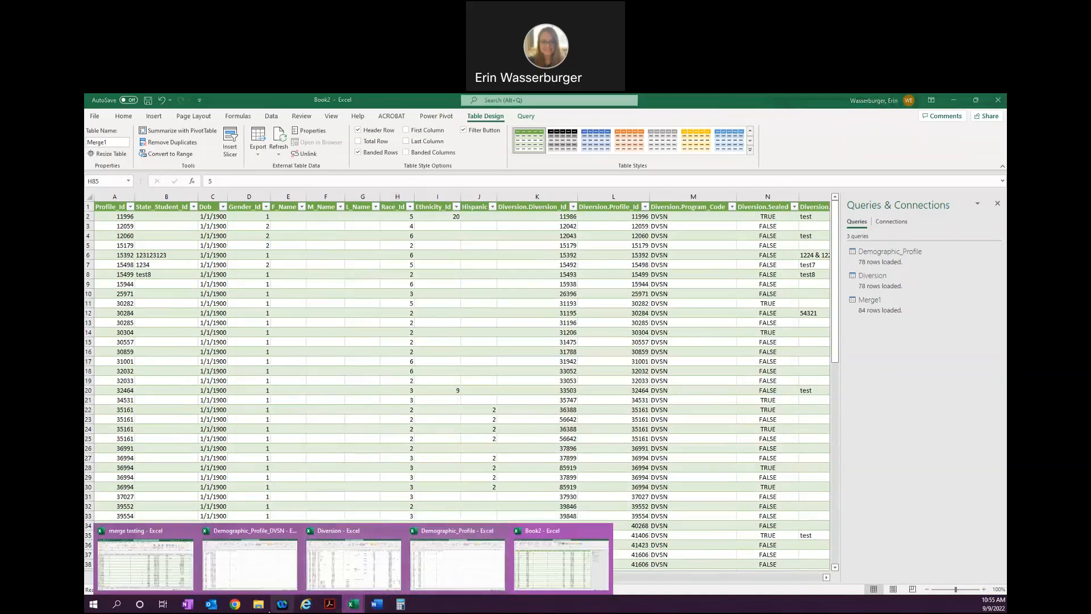
mouse_move(267, 607)
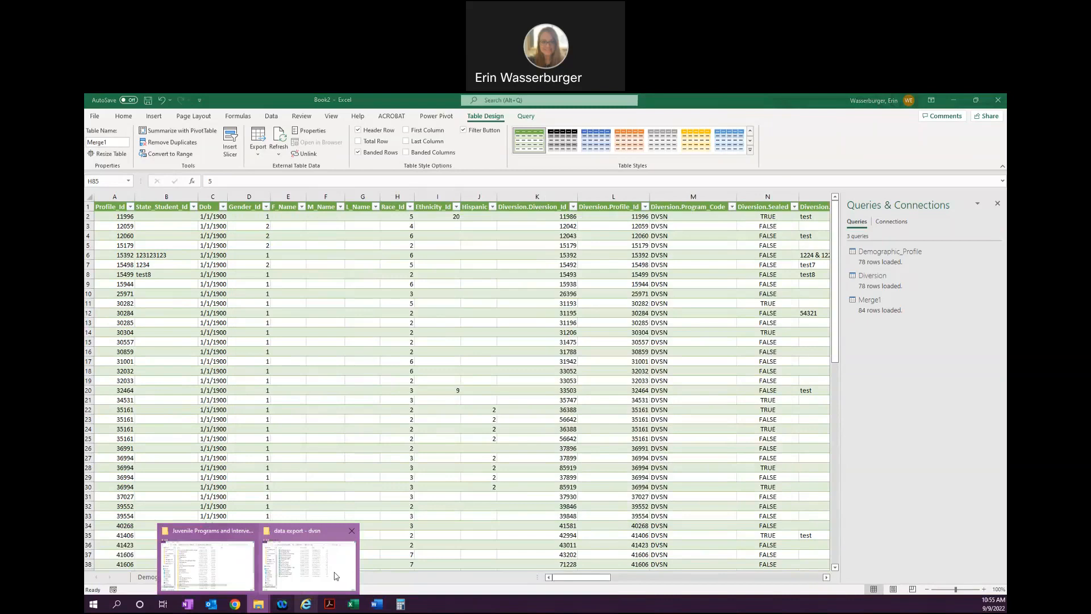
click(336, 576)
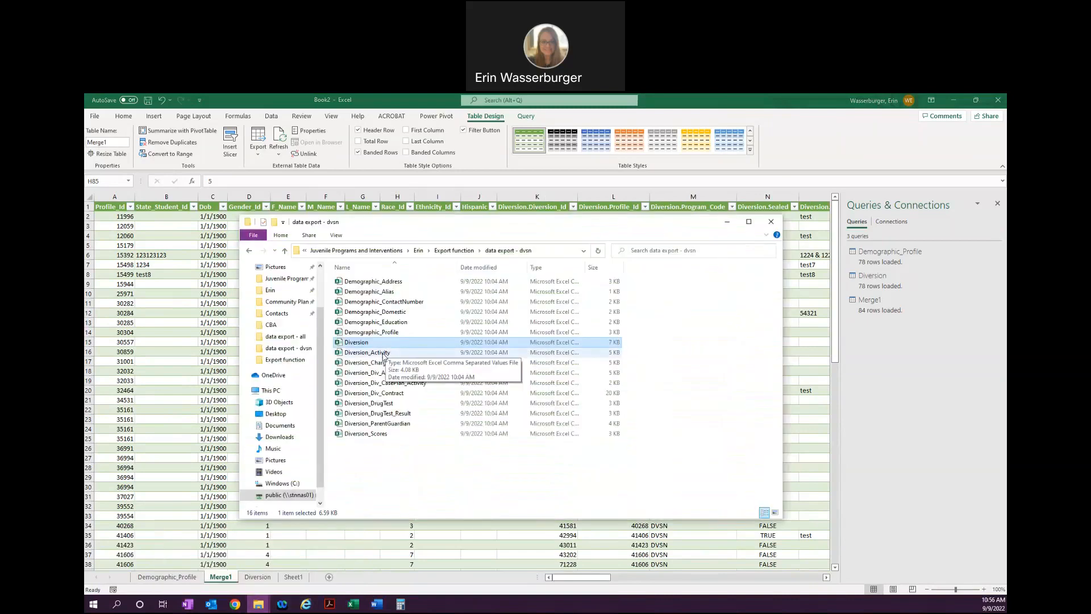
click(726, 222)
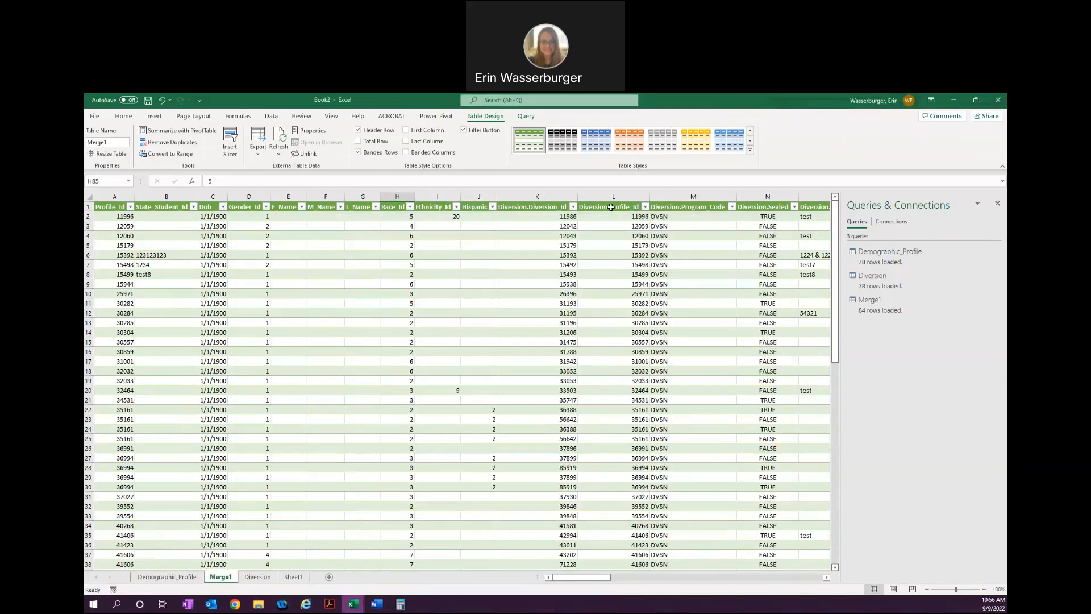
click(610, 207)
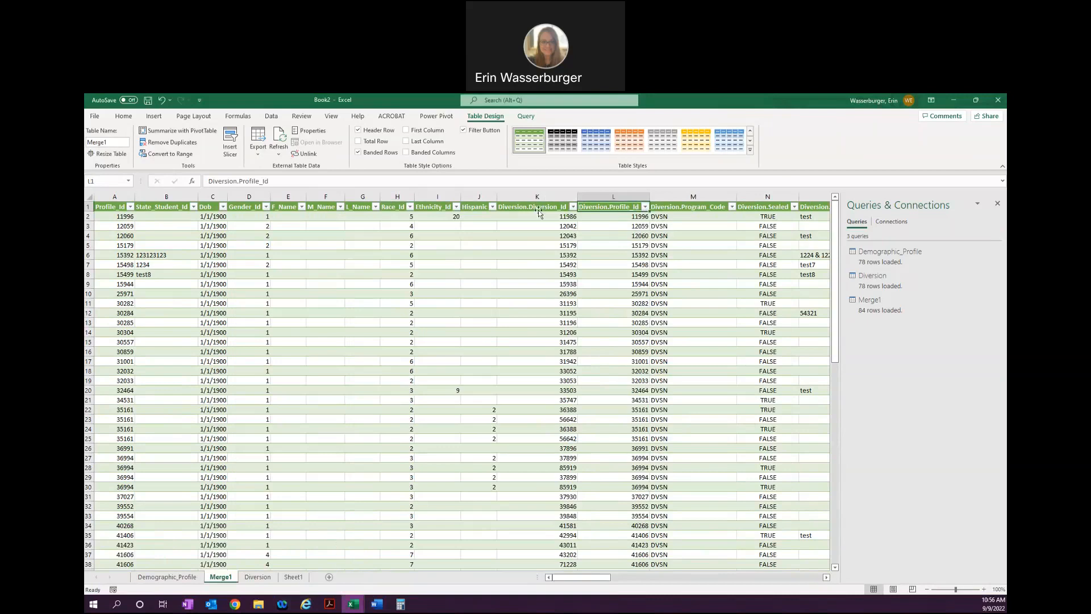
click(537, 209)
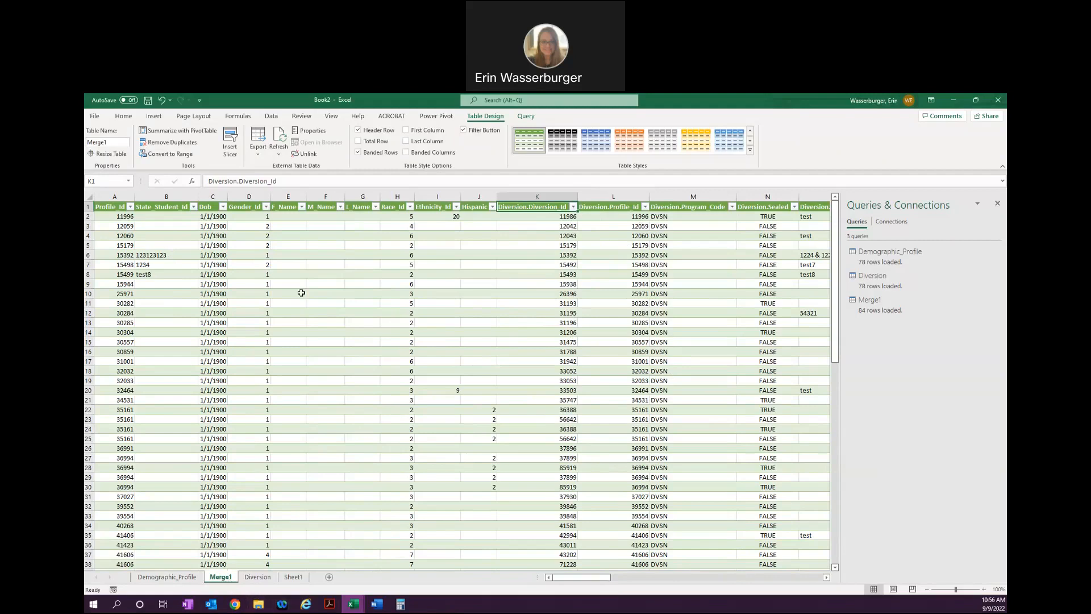
Step: Import the Demographic_Education CSV from the data export - dvsn folder and load it as a table on a new sheet
click(271, 116)
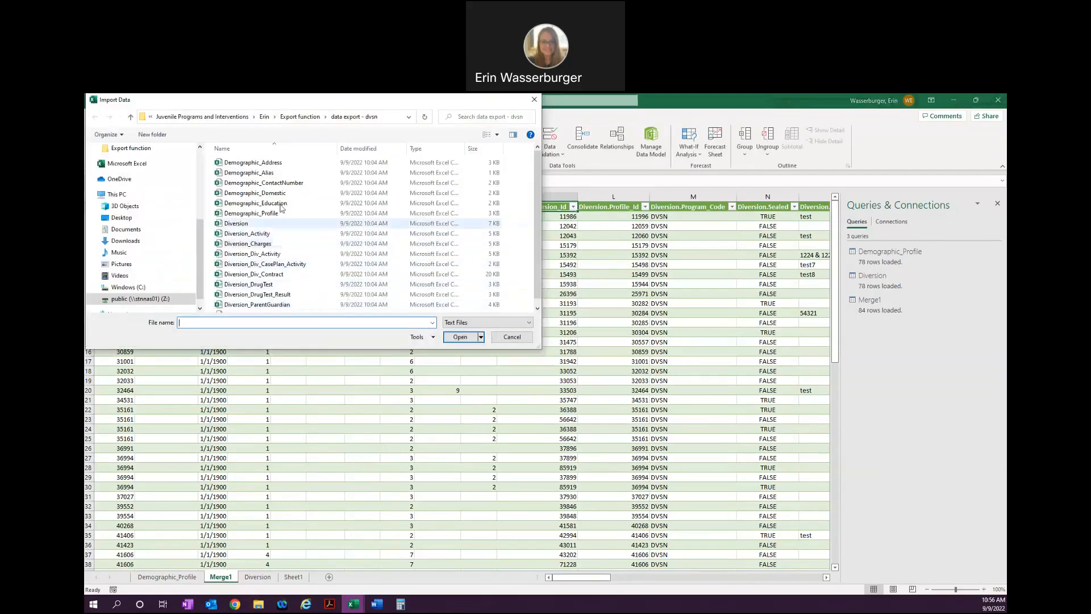
click(280, 204)
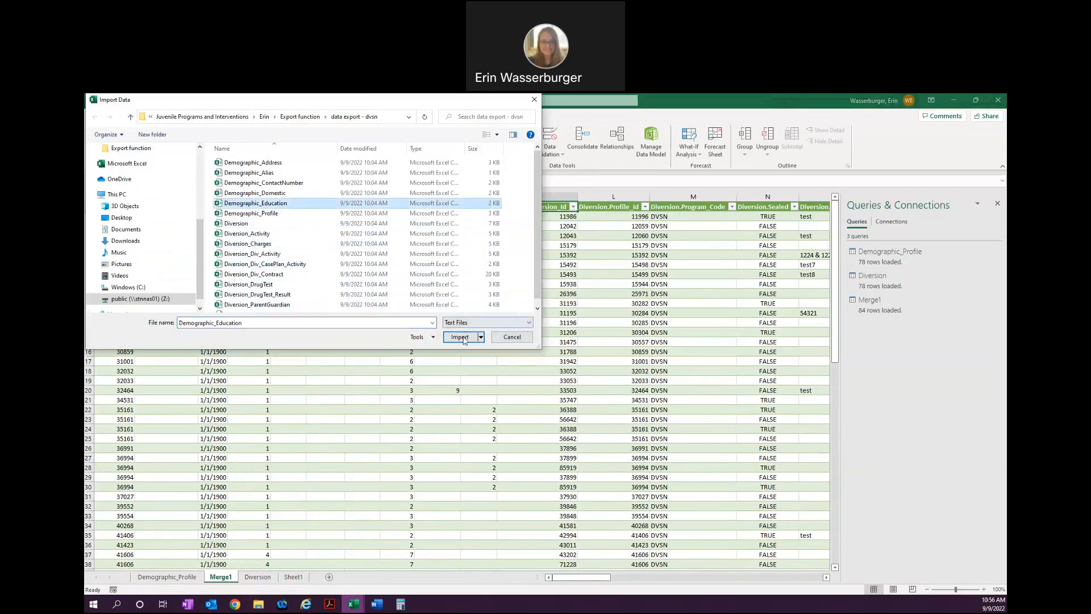
click(461, 338)
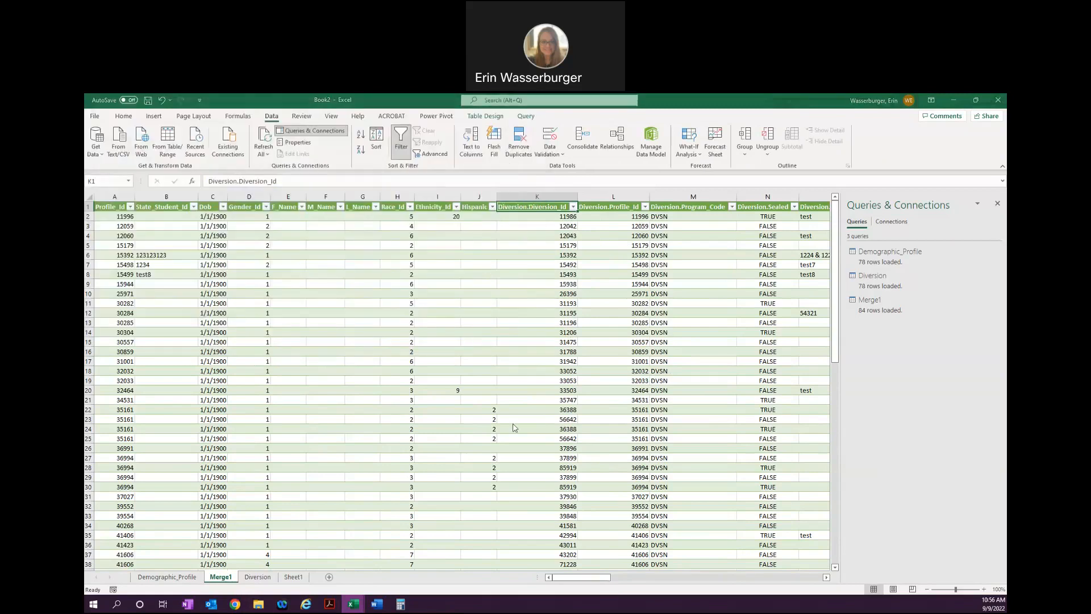
click(635, 482)
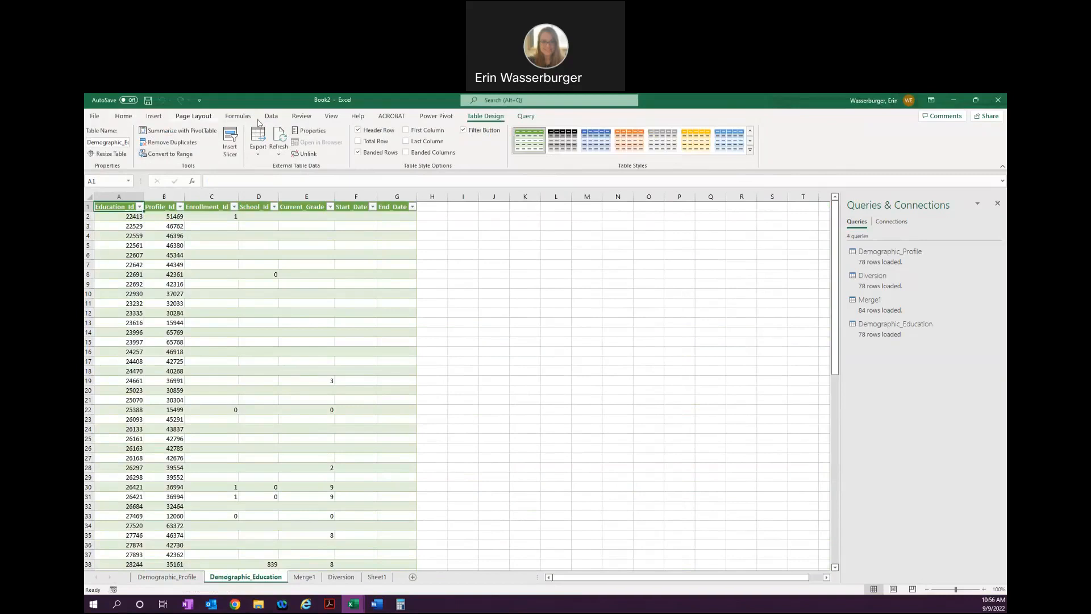
Step: Start a new Merge query for combining the imported tables
click(271, 116)
click(98, 139)
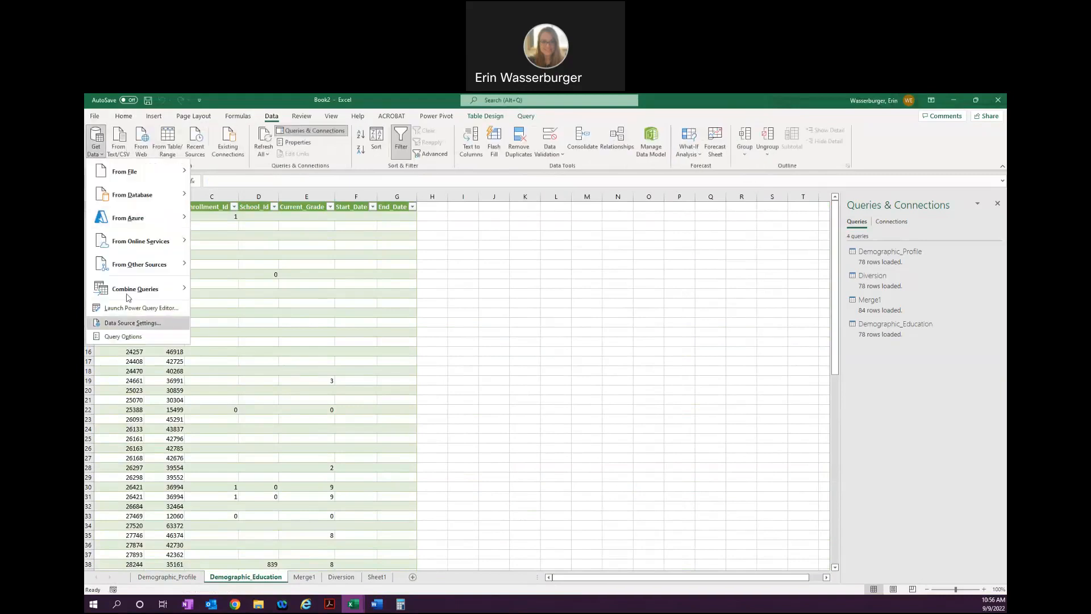
mouse_move(131, 290)
click(219, 291)
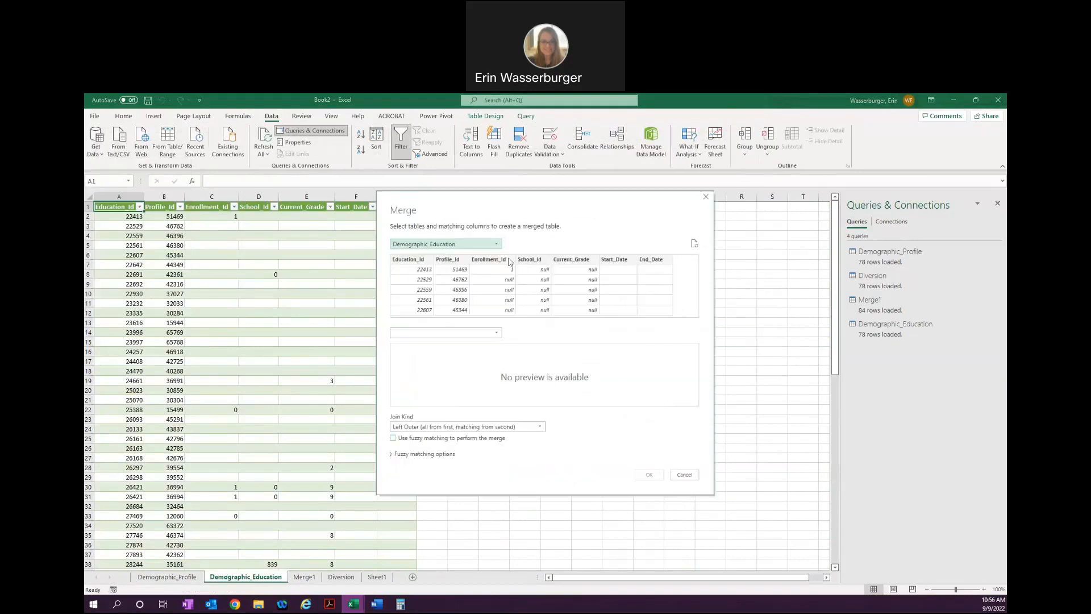
Step: Try Diversion as the first table and Demographic_Education as the second table of the merge
click(496, 245)
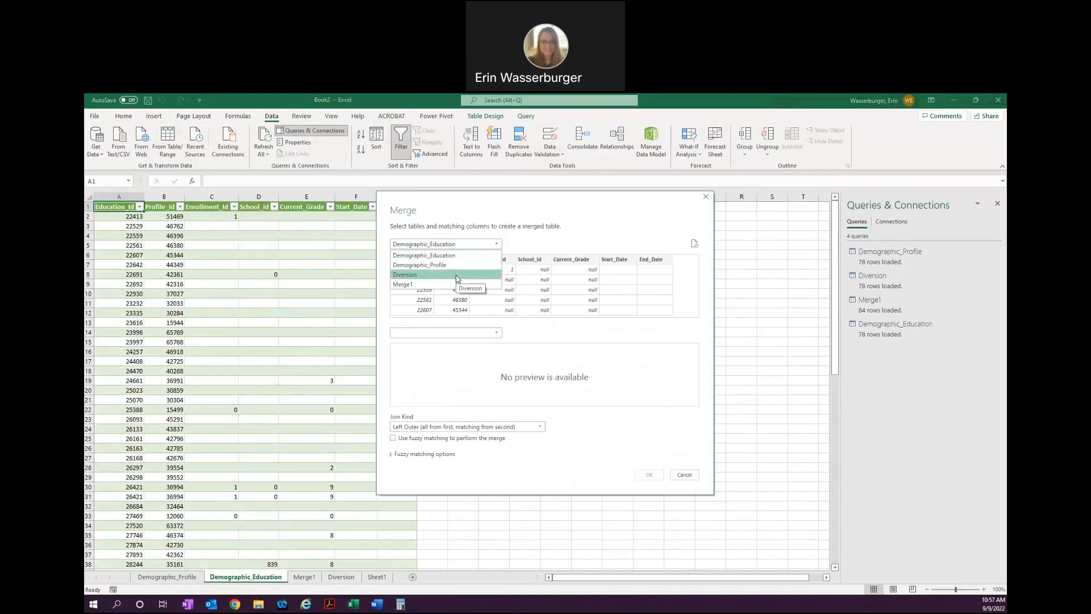
click(453, 274)
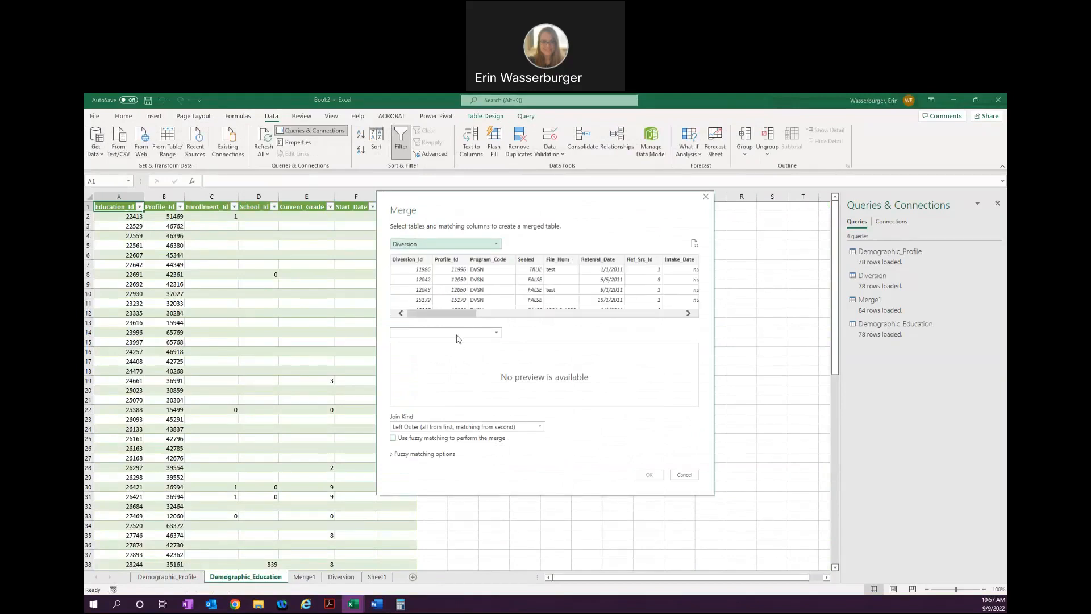
click(454, 334)
click(451, 345)
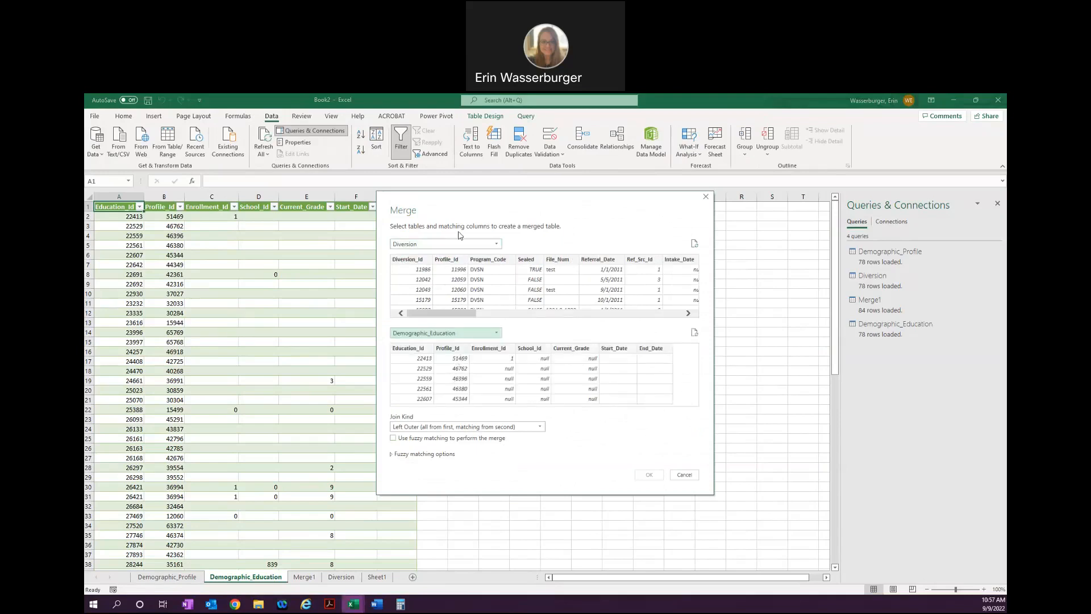
Step: Set Demographic_Education as the first table and Diversion as the second table of the merge
click(454, 245)
click(451, 256)
click(450, 333)
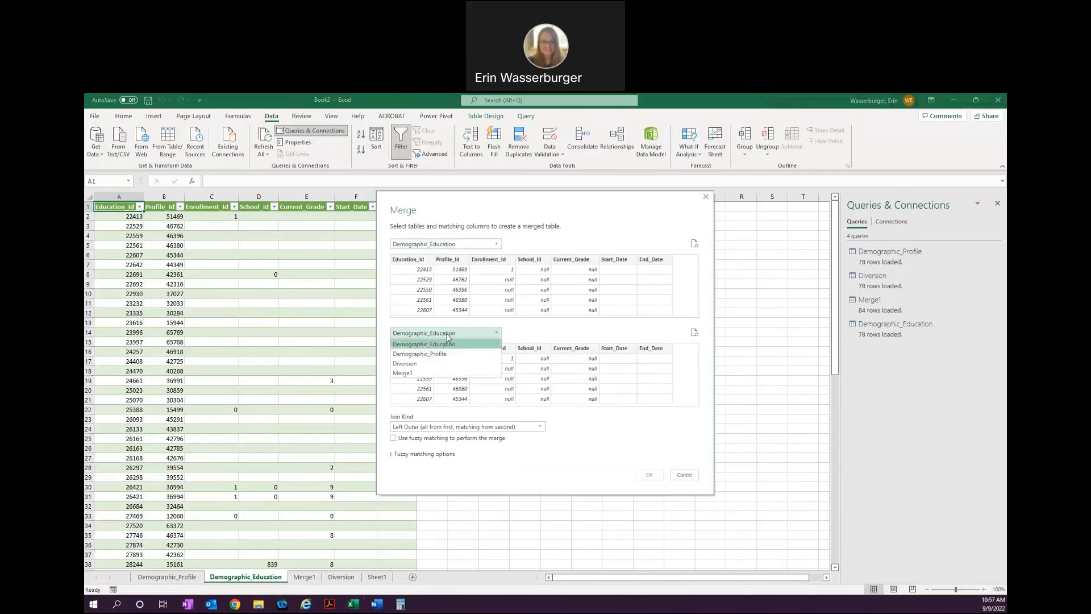
click(449, 363)
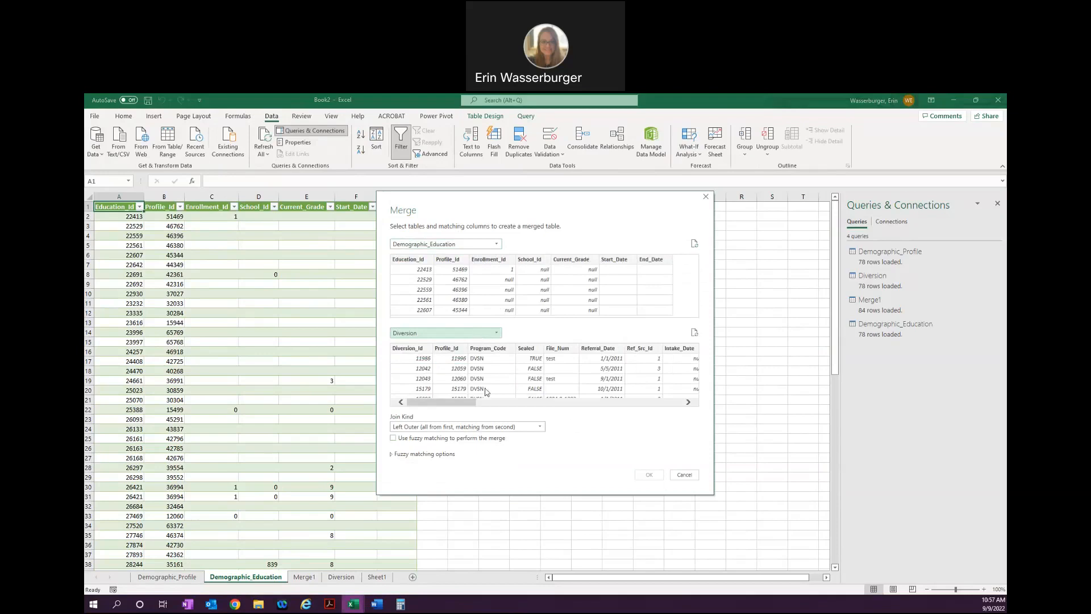
Step: Match both tables on Profile_Id and create the merge with a Full Outer (all rows from both) join
click(450, 260)
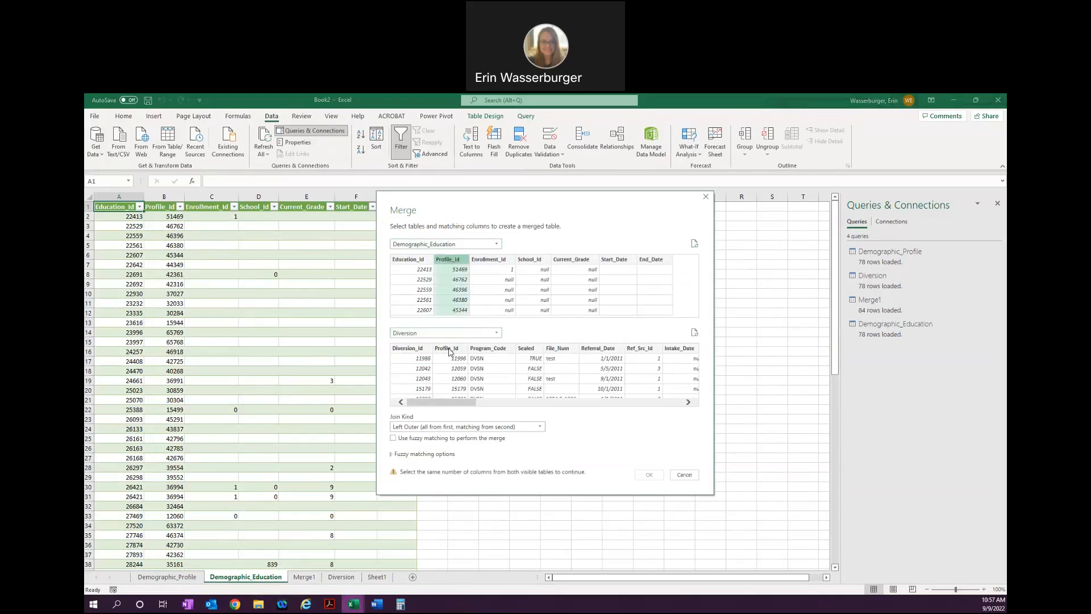
click(449, 352)
click(450, 427)
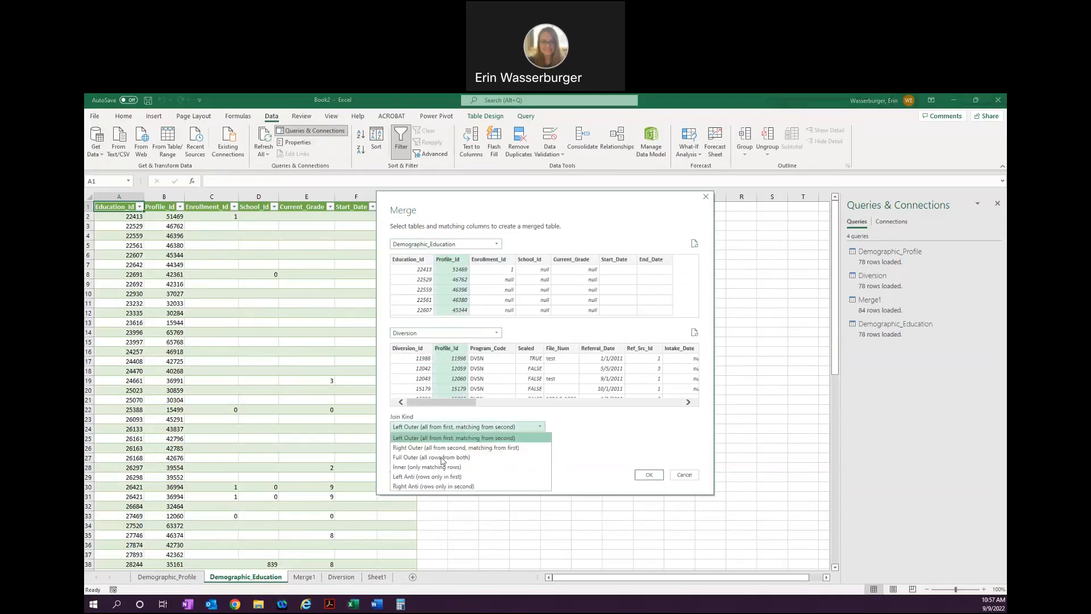
click(440, 458)
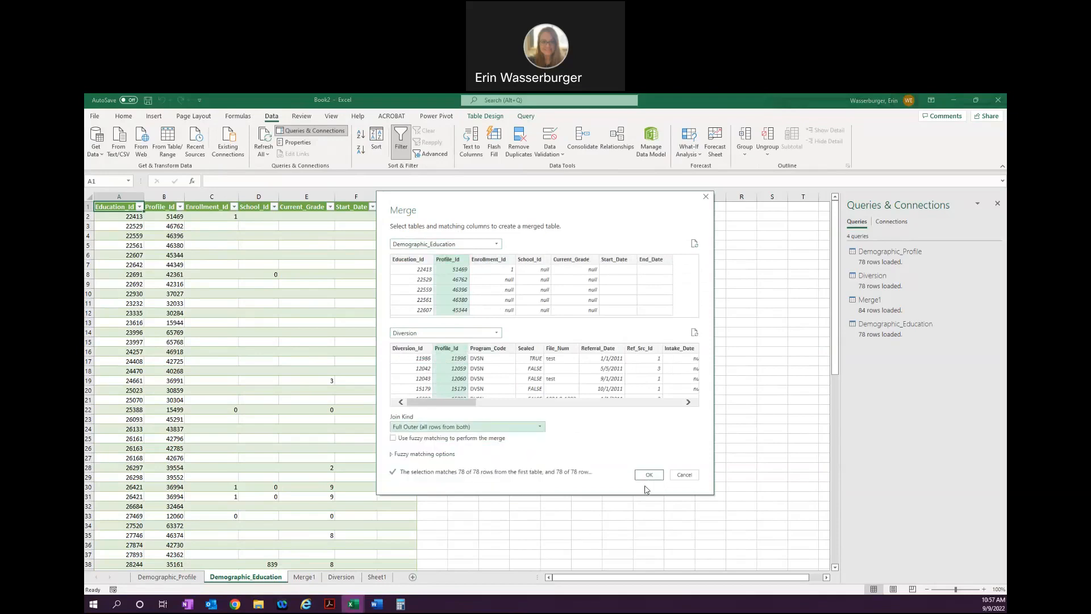
click(648, 475)
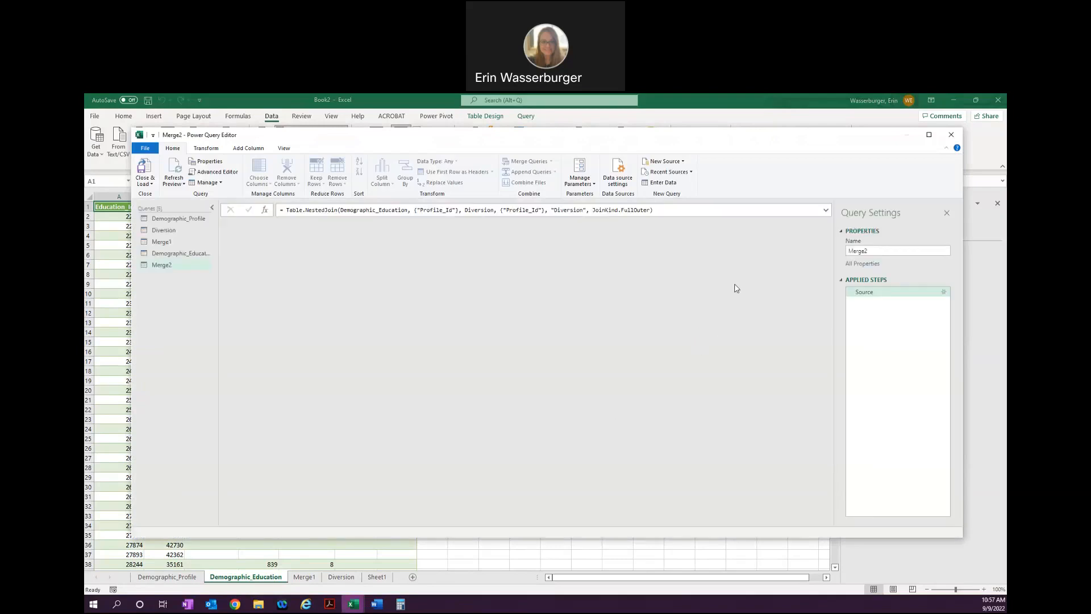
Step: Expand all fields of the Diversion column without the original column name prefix and load the merged query into the workbook
click(818, 224)
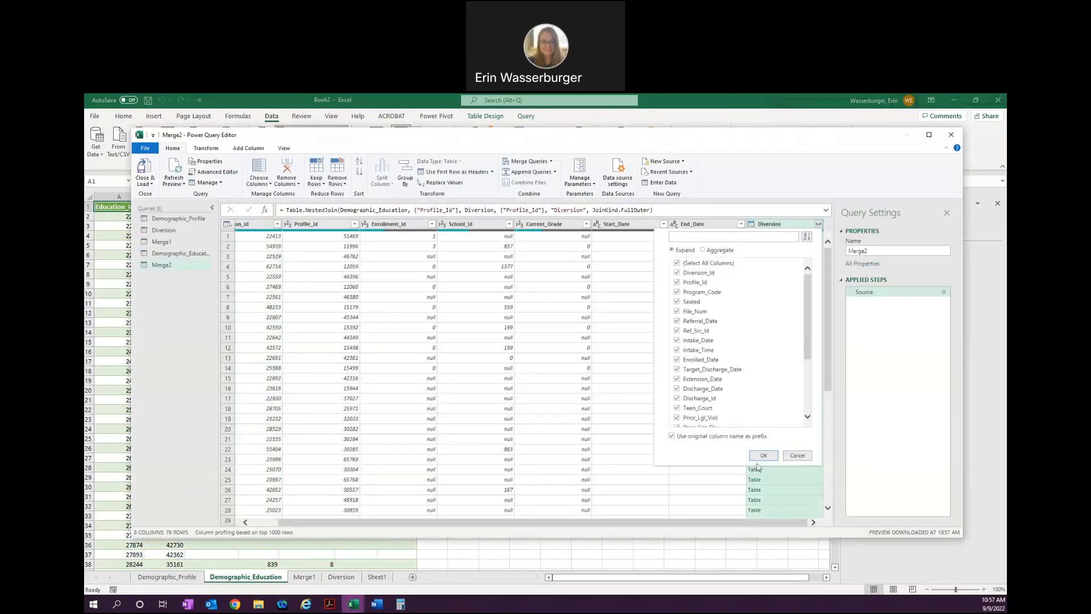
click(672, 436)
click(763, 455)
drag(364, 523, 463, 527)
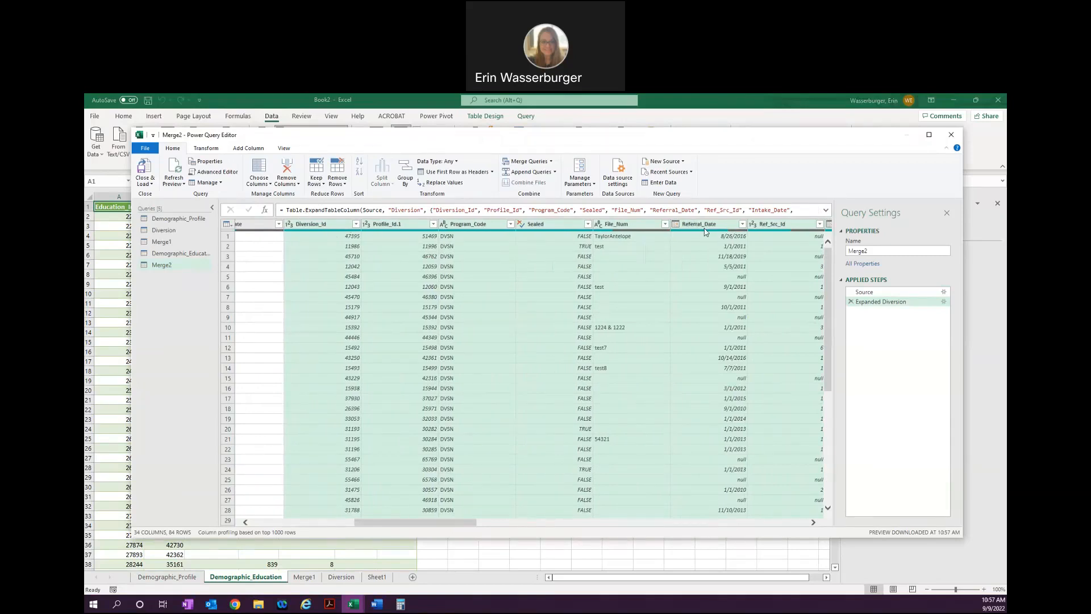
click(144, 166)
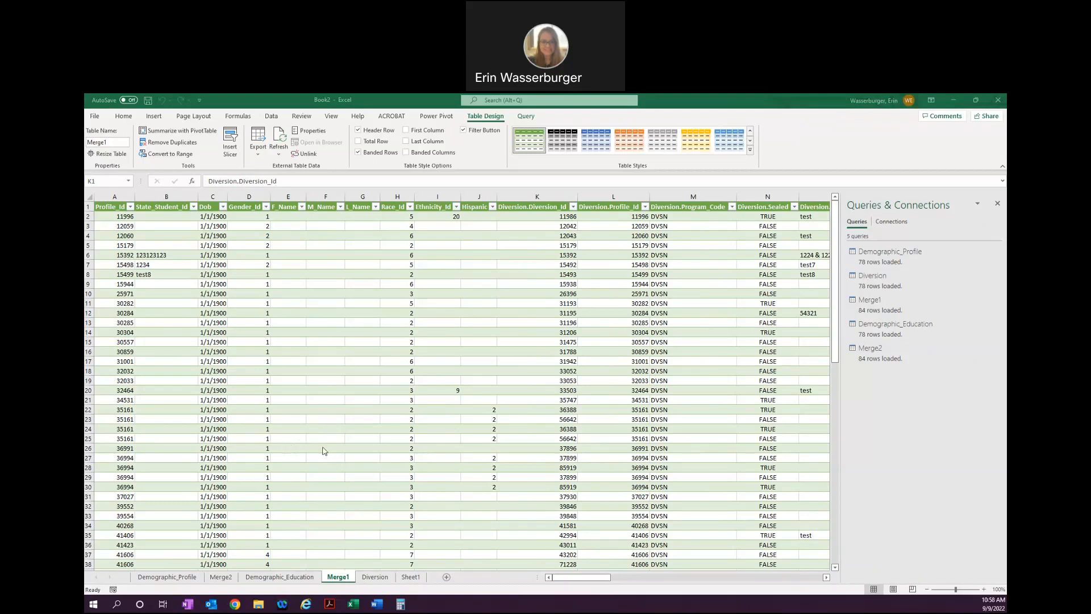
Step: Examine the records in rows 22 to 25 of the Merge1 sheet that share the same Profile_Id
click(319, 447)
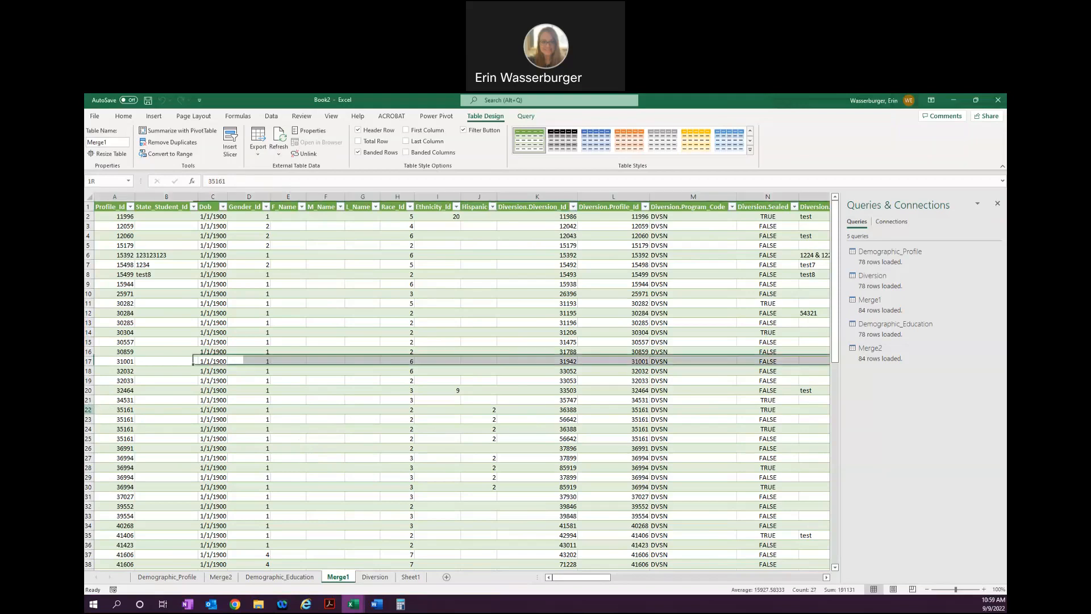
click(92, 409)
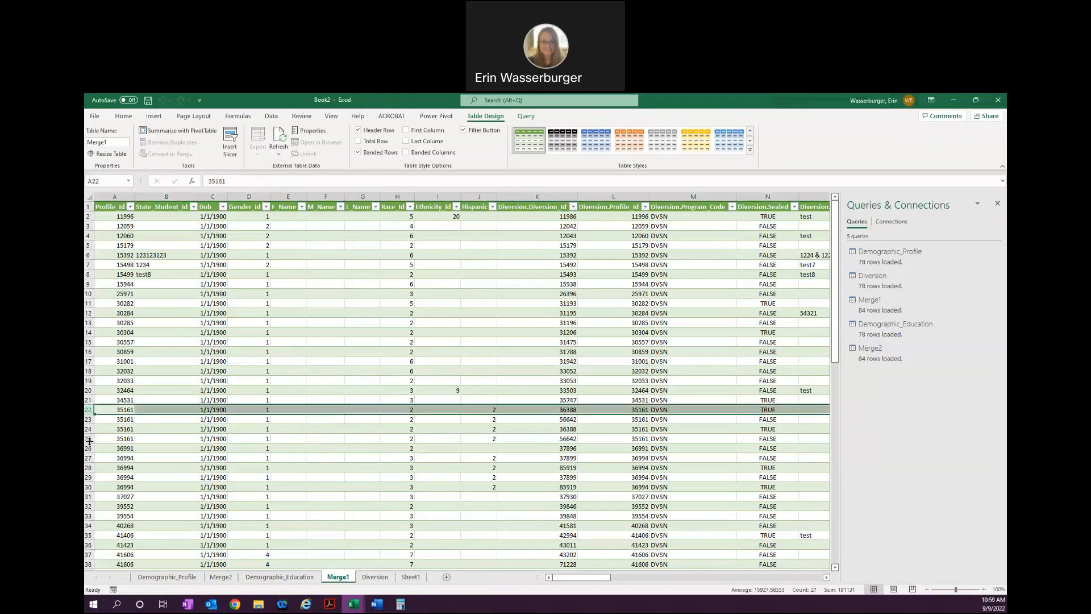
shift+click(92, 438)
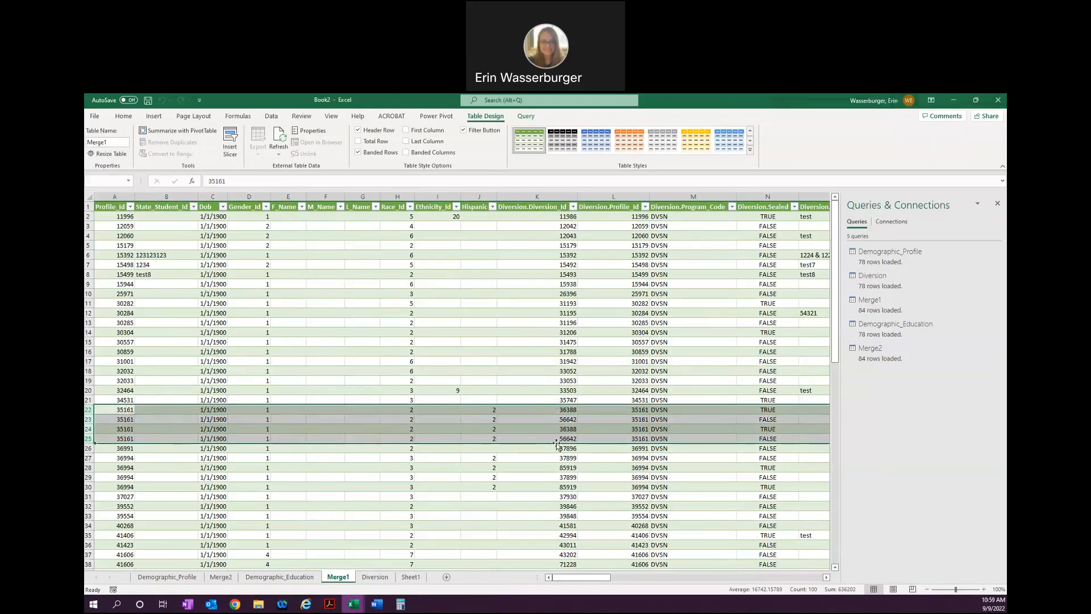
drag(608, 585, 572, 580)
click(128, 410)
click(128, 420)
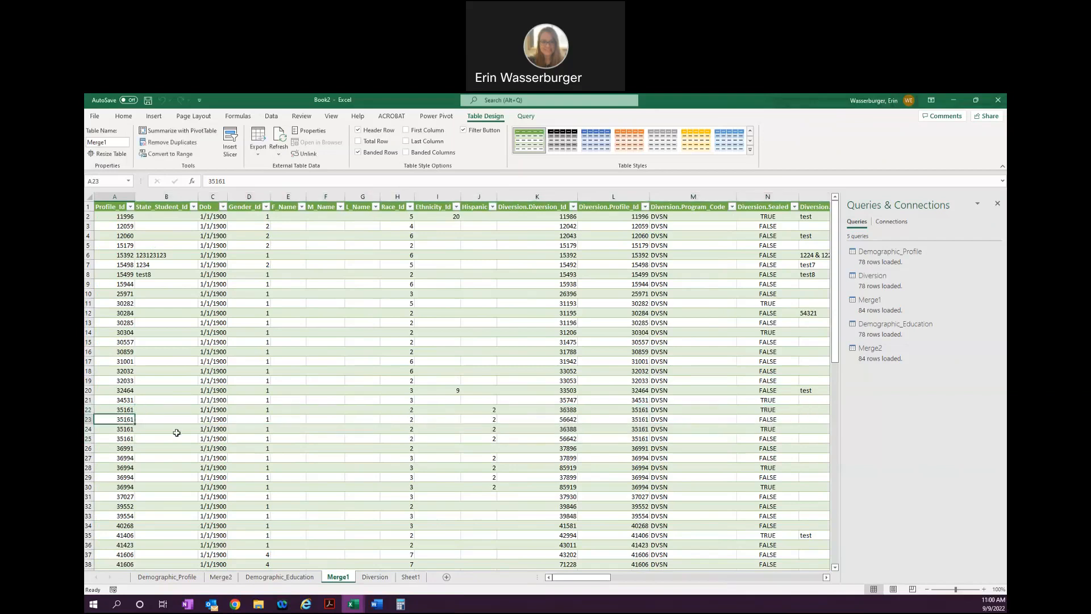
Step: Compare the Diversion.Diversion_Id values of the repeated profile in rows 22 to 25 and review its further columns
click(547, 418)
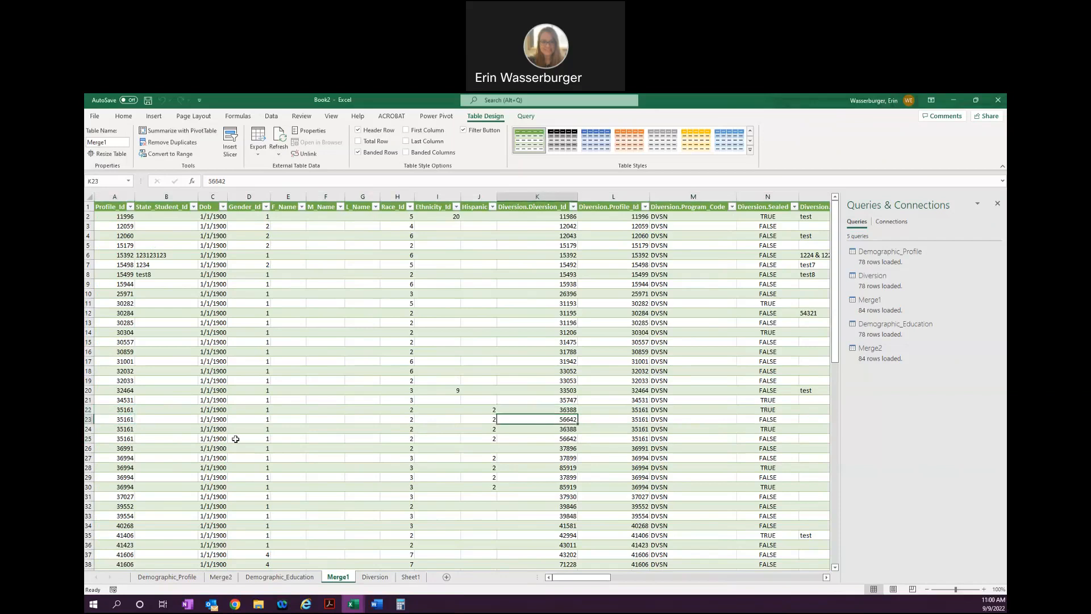
click(90, 420)
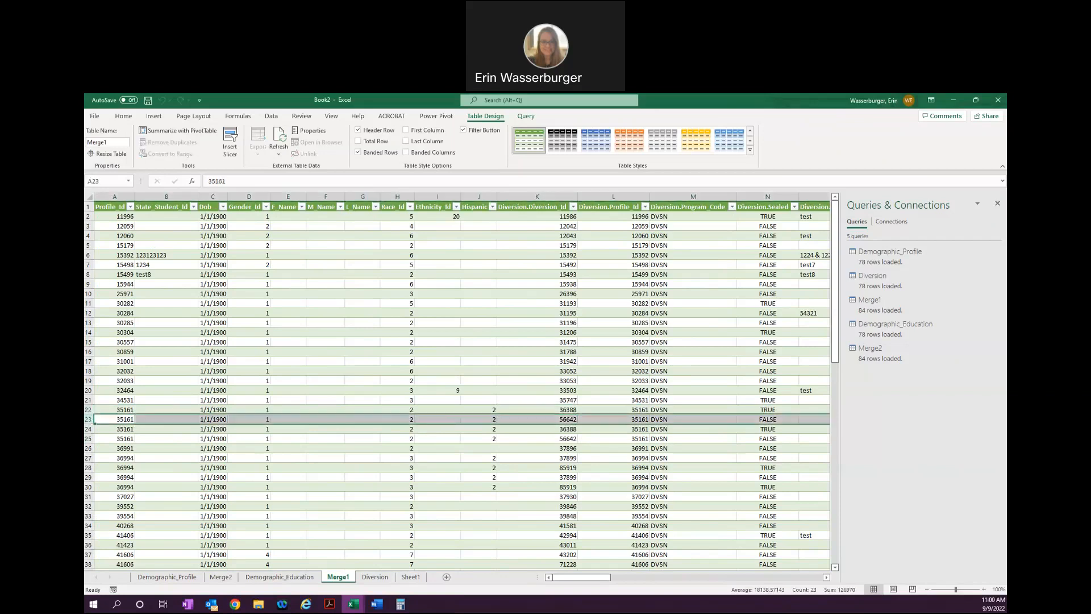
click(89, 409)
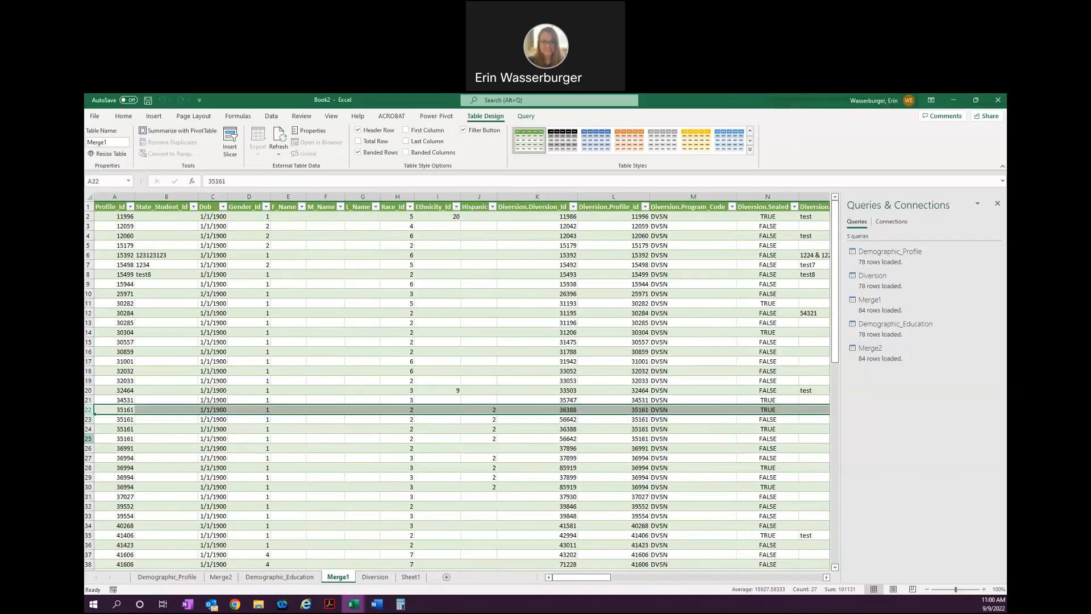
drag(90, 410, 99, 446)
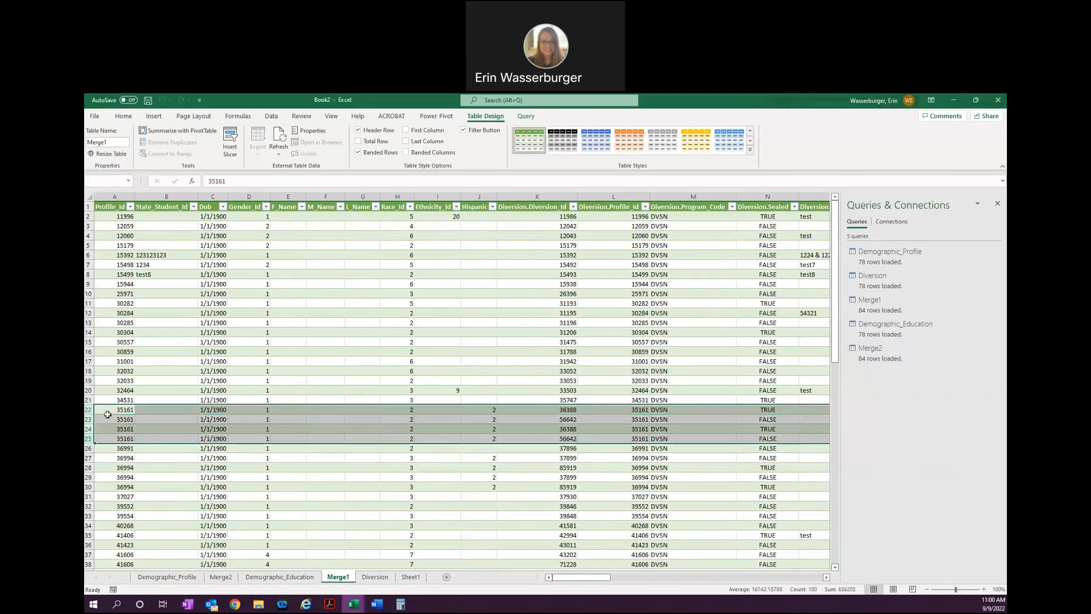
click(558, 409)
click(559, 419)
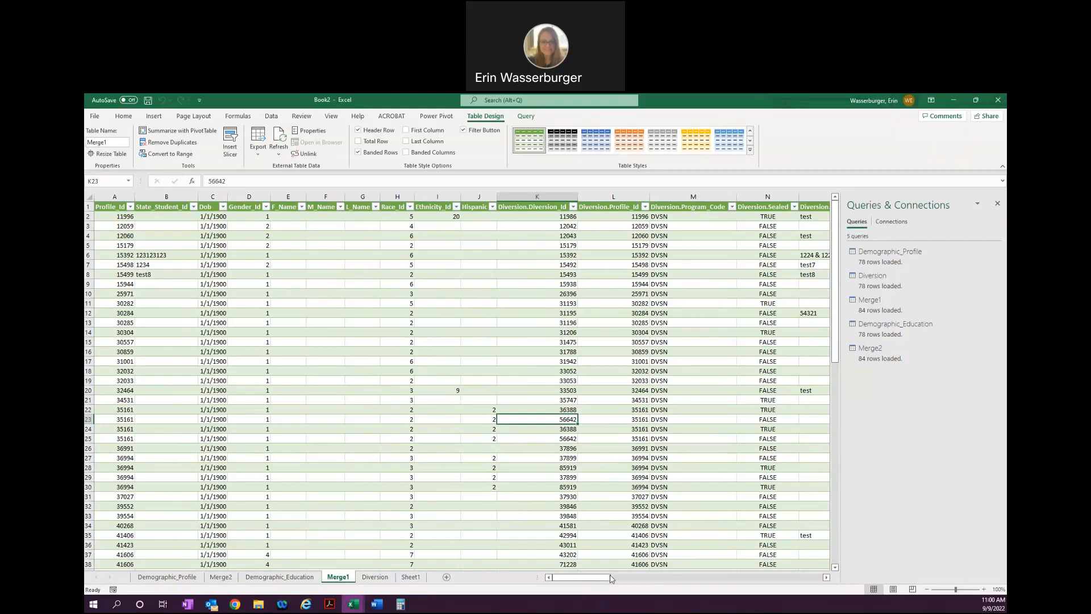
drag(606, 580, 567, 585)
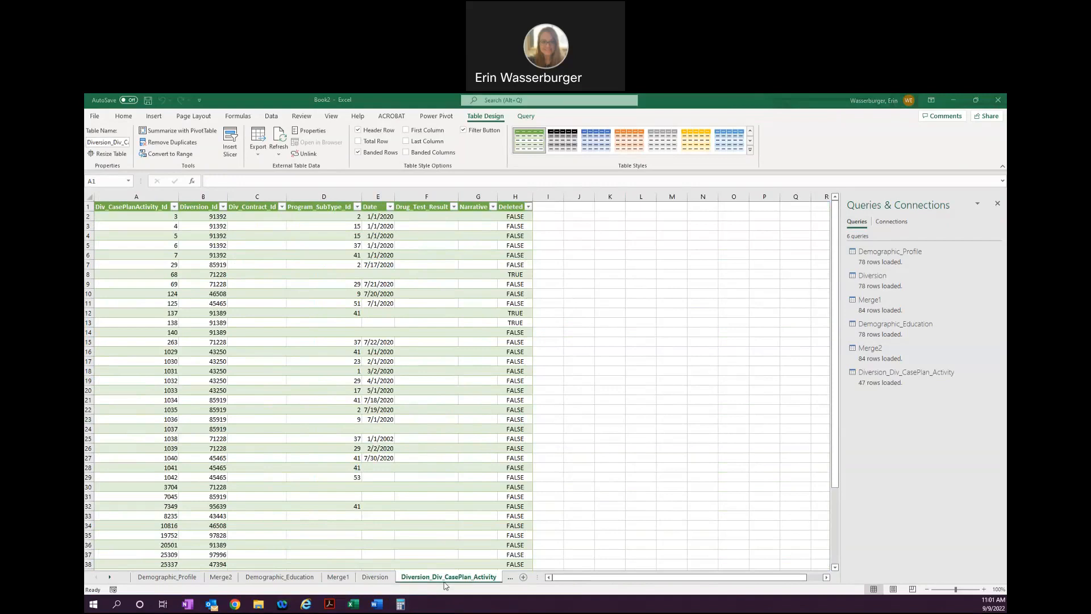
Step: Highlight rows 2 to 6 of the Diversion_Div_CasePlan_Activity table to examine the activities sharing one Diversion_Id
click(572, 580)
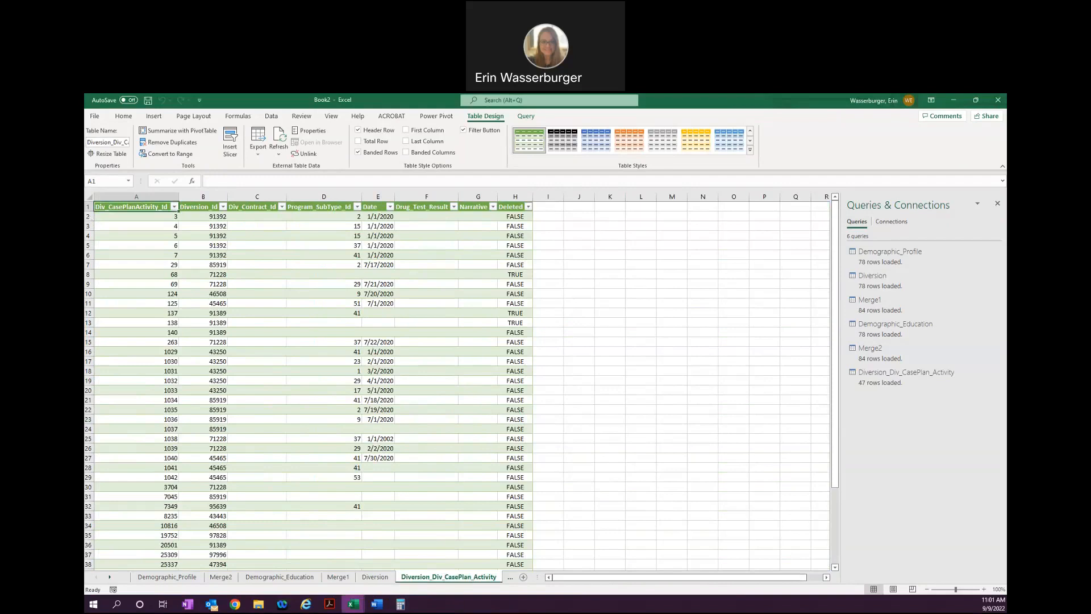
click(89, 216)
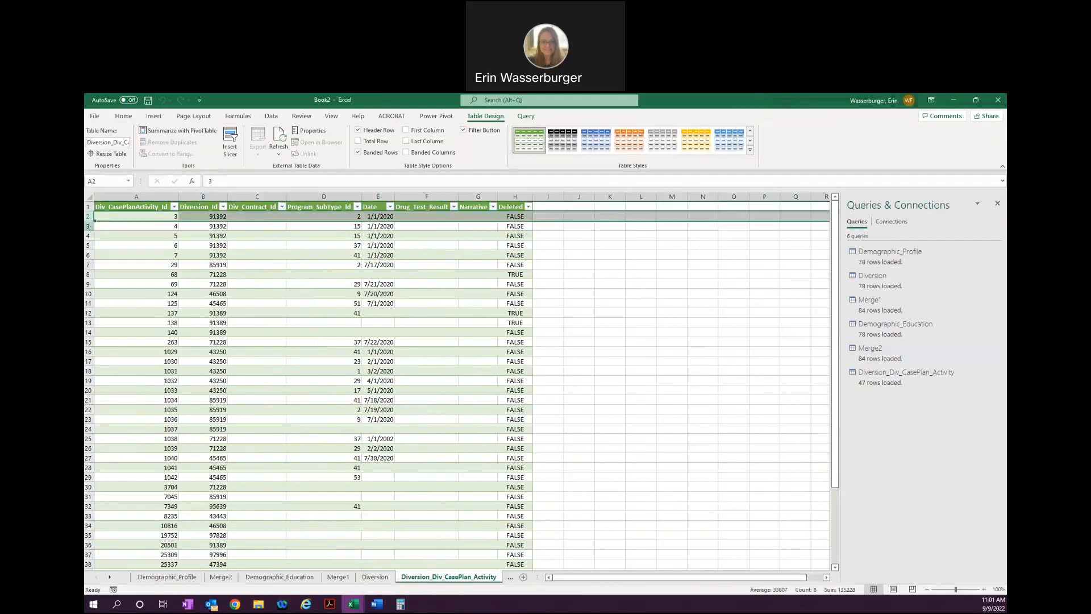
shift+click(88, 255)
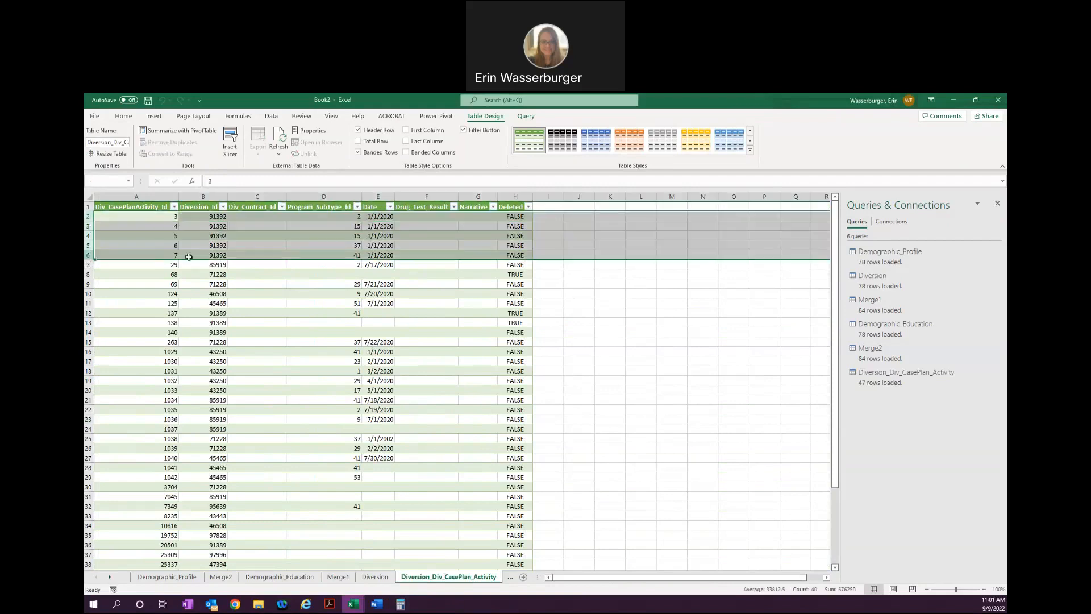